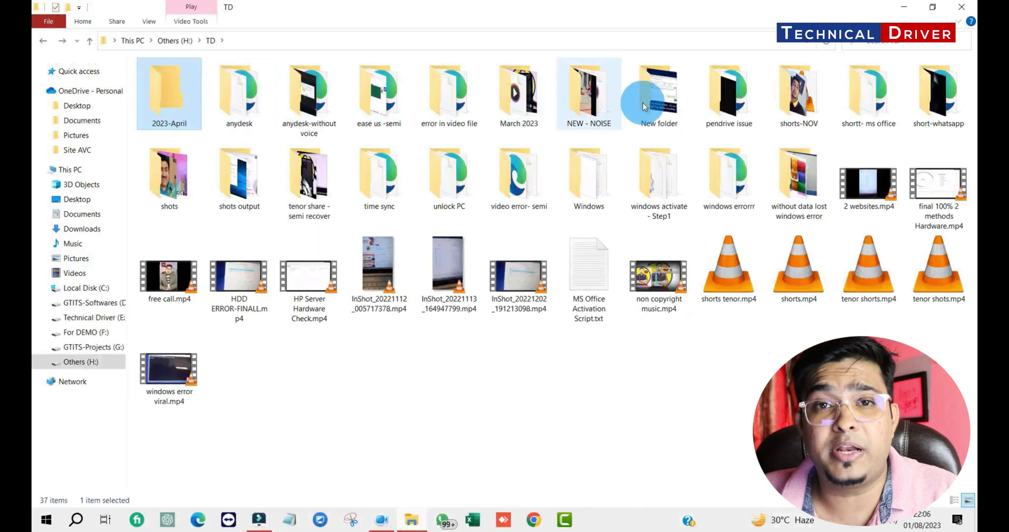
# Step: Look through the contents of the anydesk and anydesk-without voice folders in TD
pyautogui.doubleClick(239, 113)
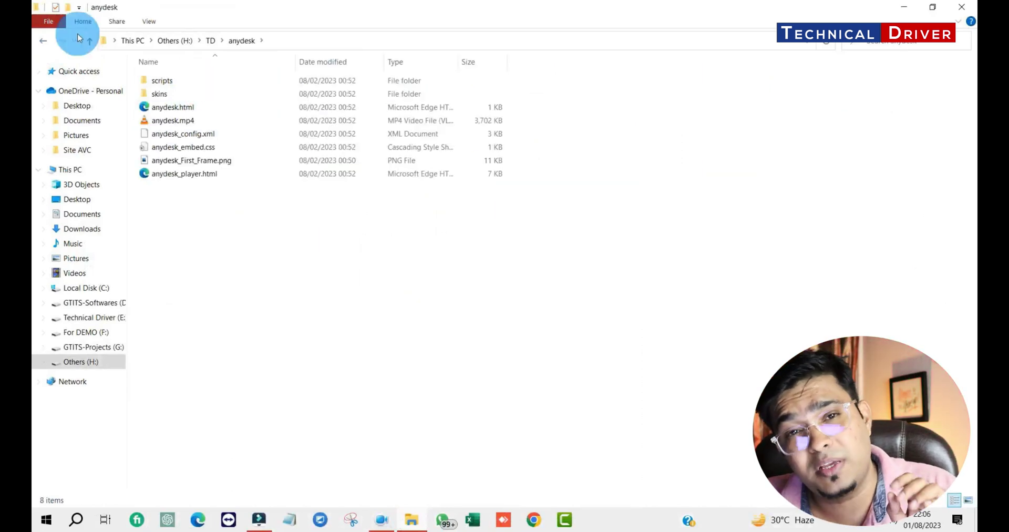
pyautogui.click(43, 40)
pyautogui.doubleClick(300, 87)
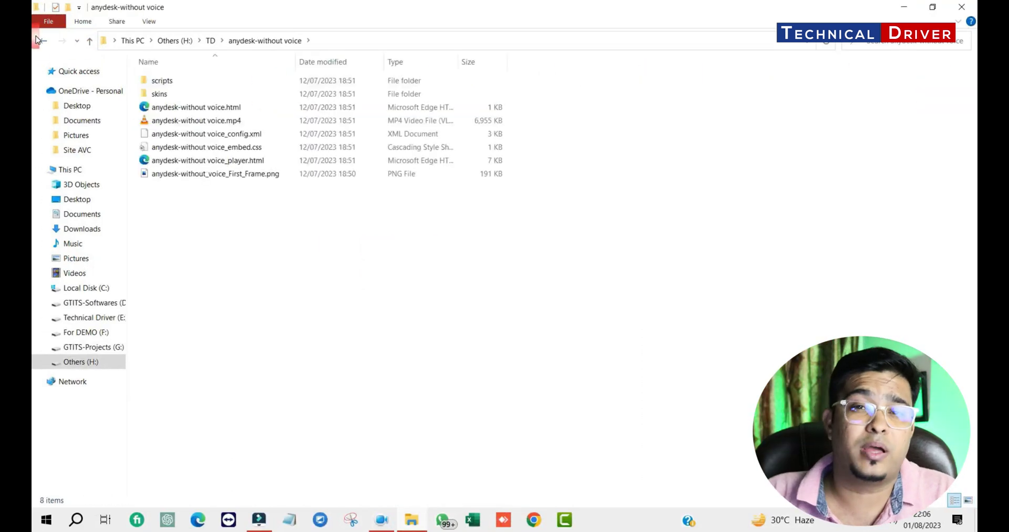
pyautogui.click(38, 40)
pyautogui.click(140, 117)
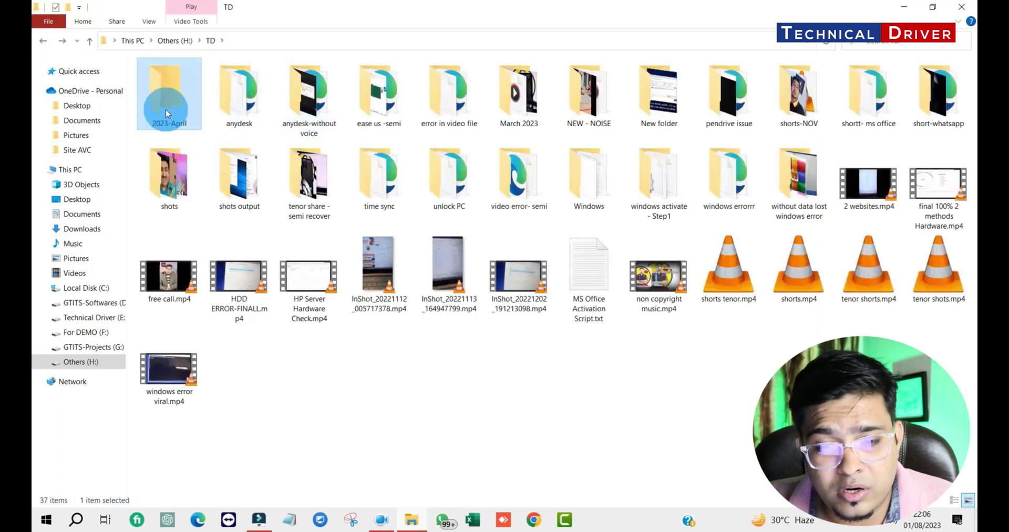
# Step: Open the 2023-April folder and examine its file count and creation date in its properties
pyautogui.doubleClick(166, 113)
pyautogui.rightClick(375, 162)
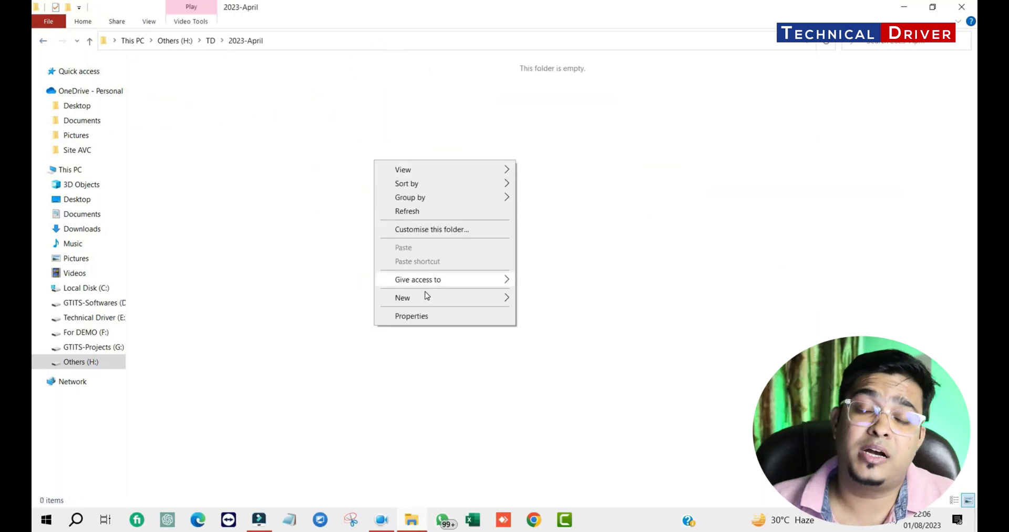
pyautogui.click(450, 314)
pyautogui.moveTo(148, 65); pyautogui.dragTo(458, 78)
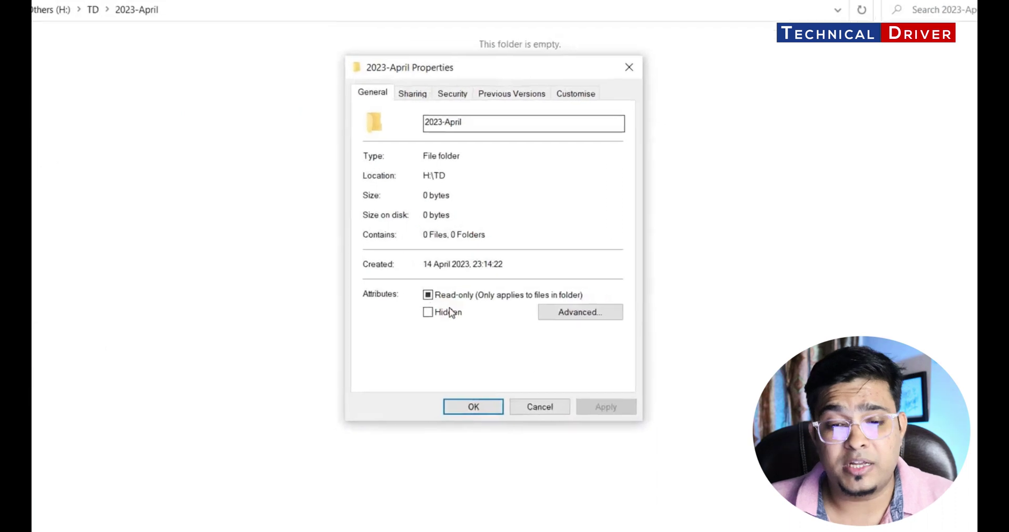
pyautogui.moveTo(400, 210); pyautogui.dragTo(479, 213)
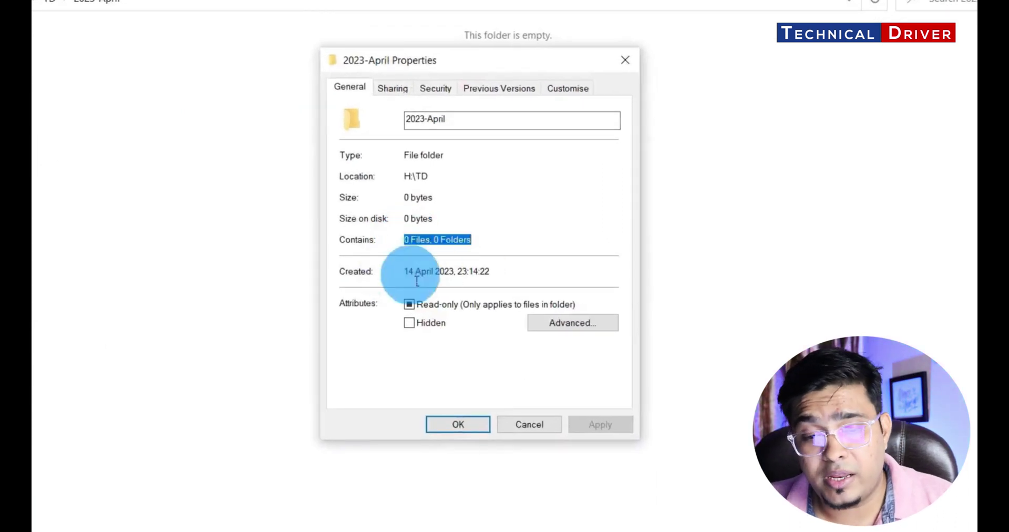
pyautogui.moveTo(409, 272); pyautogui.dragTo(490, 272)
pyautogui.click(470, 234)
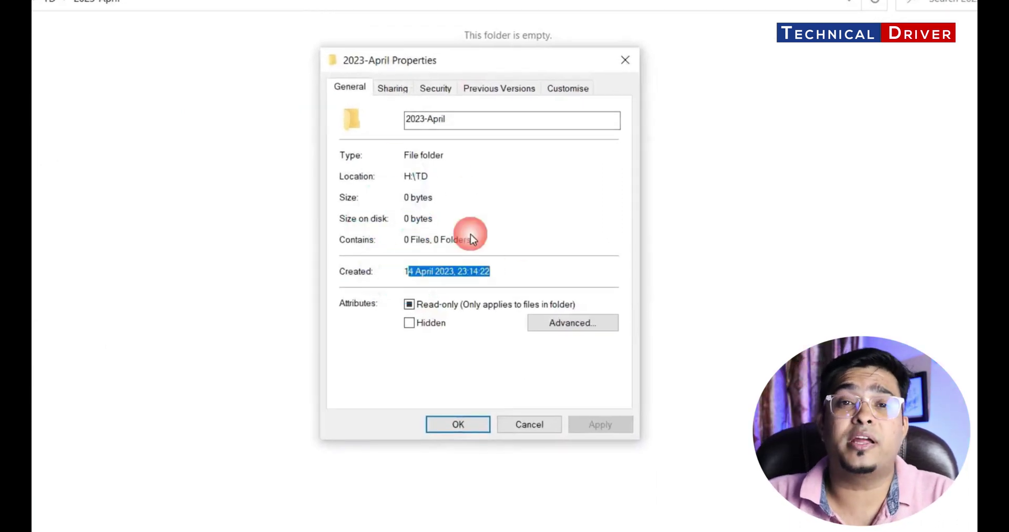
pyautogui.moveTo(454, 274); pyautogui.dragTo(404, 279)
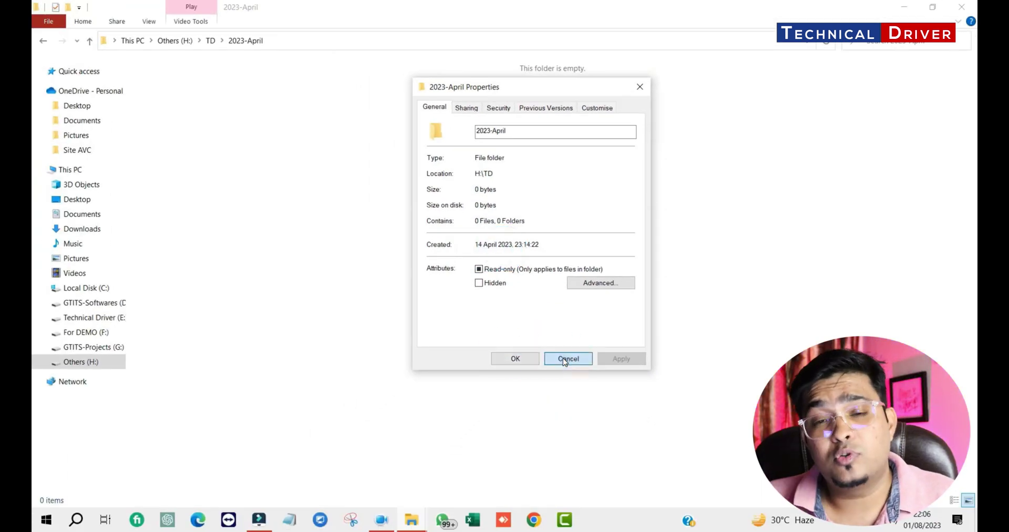
pyautogui.click(568, 358)
# Step: Return from the 2023-April folder to the TD folder and close the File Explorer window
pyautogui.click(181, 24)
pyautogui.click(43, 61)
pyautogui.click(166, 110)
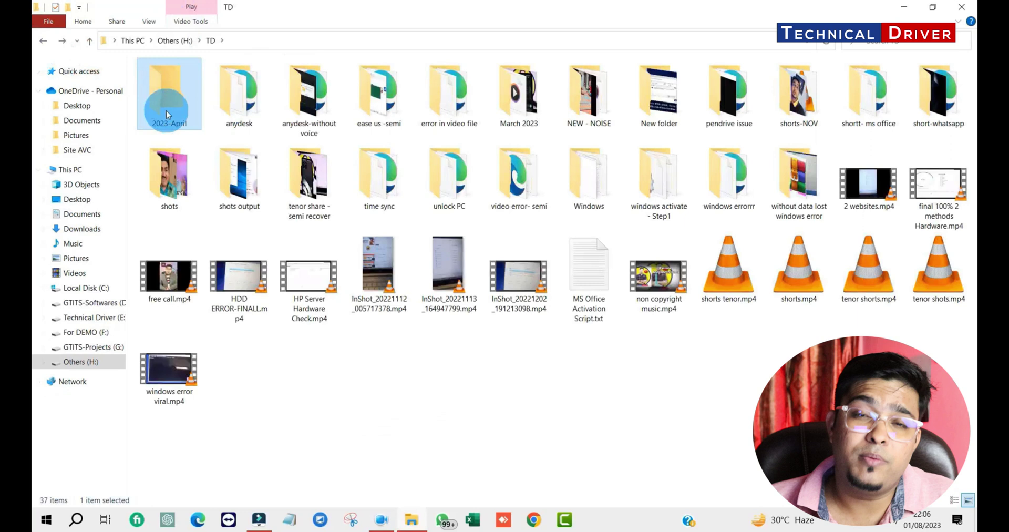
pyautogui.click(966, 6)
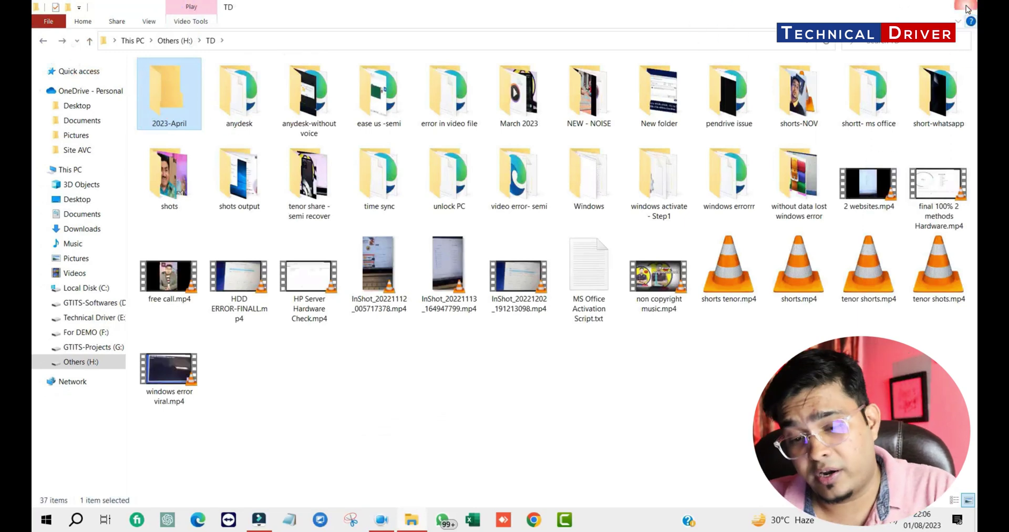
# Step: Switch to Chrome and open CCleaner's Download Recuva page from the "recuva data recovery" search results
pyautogui.click(533, 519)
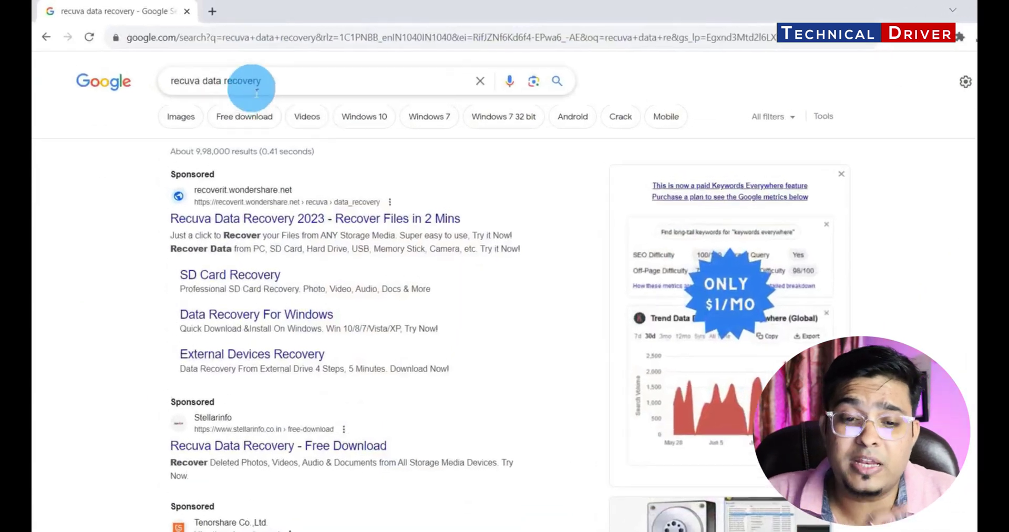
pyautogui.moveTo(256, 92); pyautogui.dragTo(153, 82)
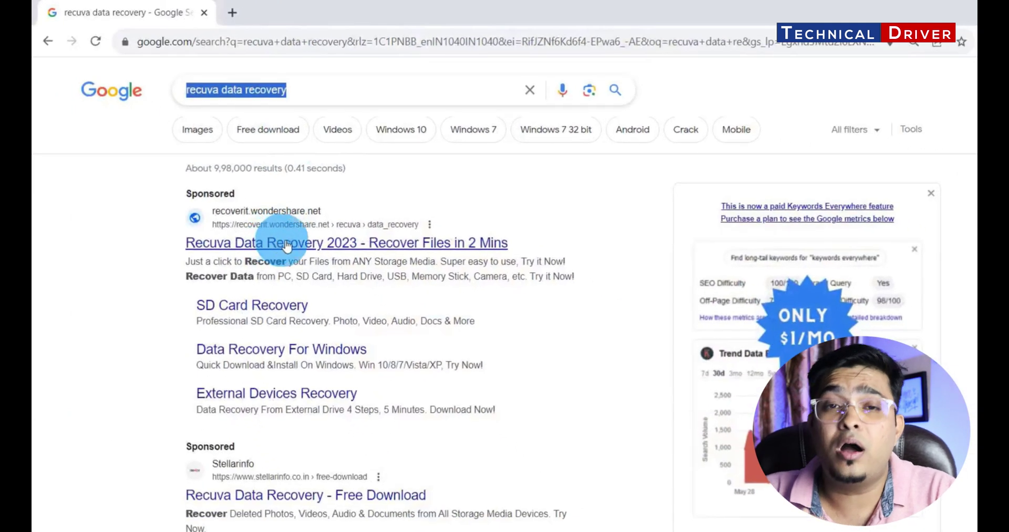
pyautogui.moveTo(294, 213); pyautogui.dragTo(267, 209)
pyautogui.scroll(-4, 346, 346)
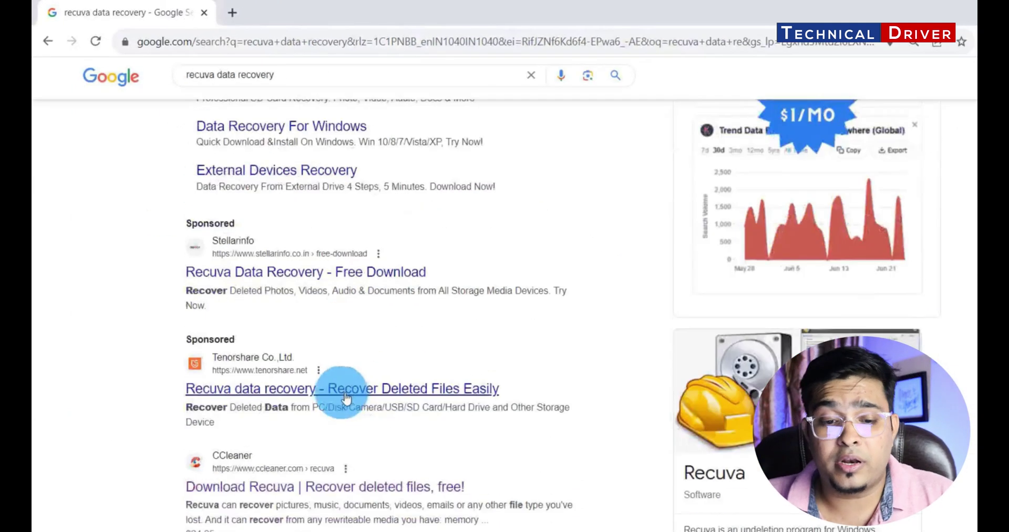
pyautogui.moveTo(484, 487); pyautogui.dragTo(259, 483)
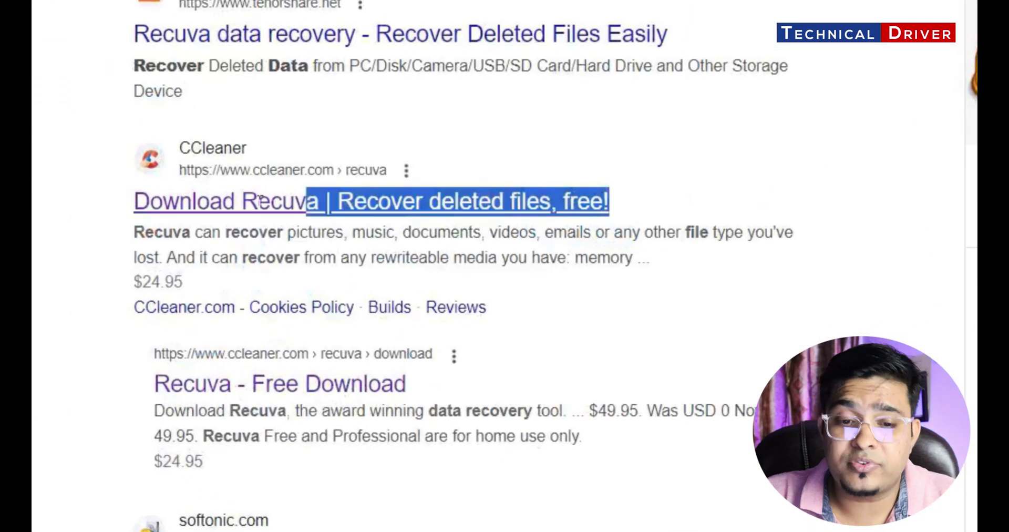
pyautogui.moveTo(260, 200); pyautogui.dragTo(135, 200)
pyautogui.scroll(-1, 315, 169)
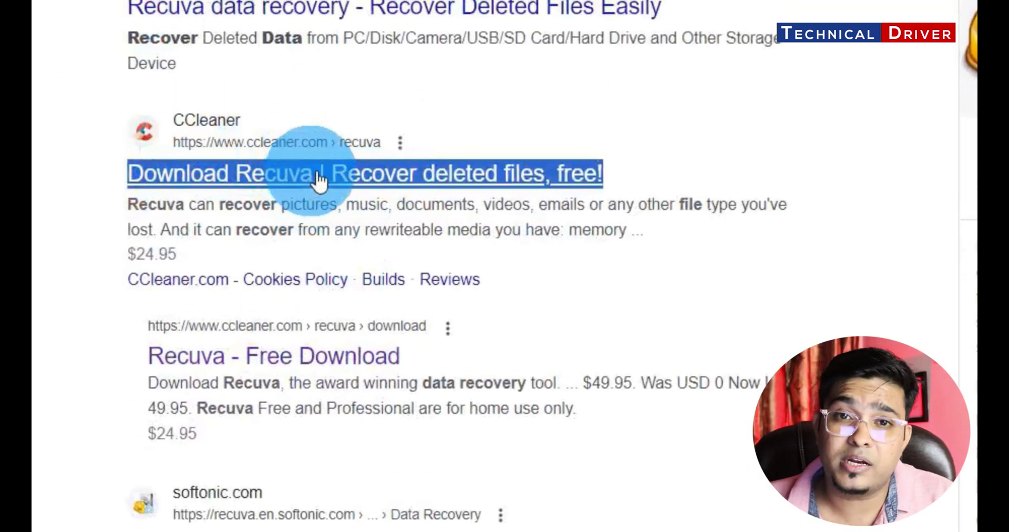
pyautogui.click(319, 180)
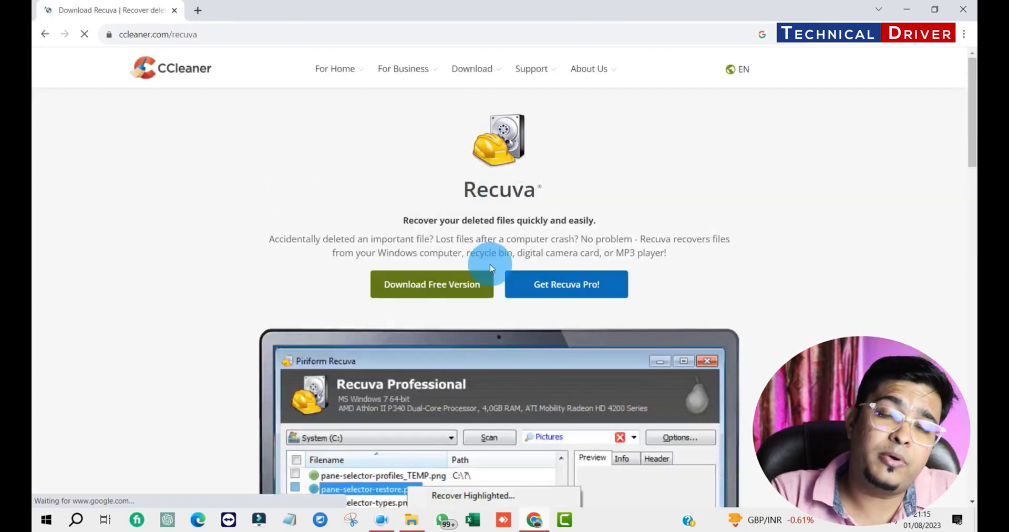
# Step: Download the free version of Recuva and save rcsetup153.exe to the Desktop
pyautogui.scroll(-15, 440, 282)
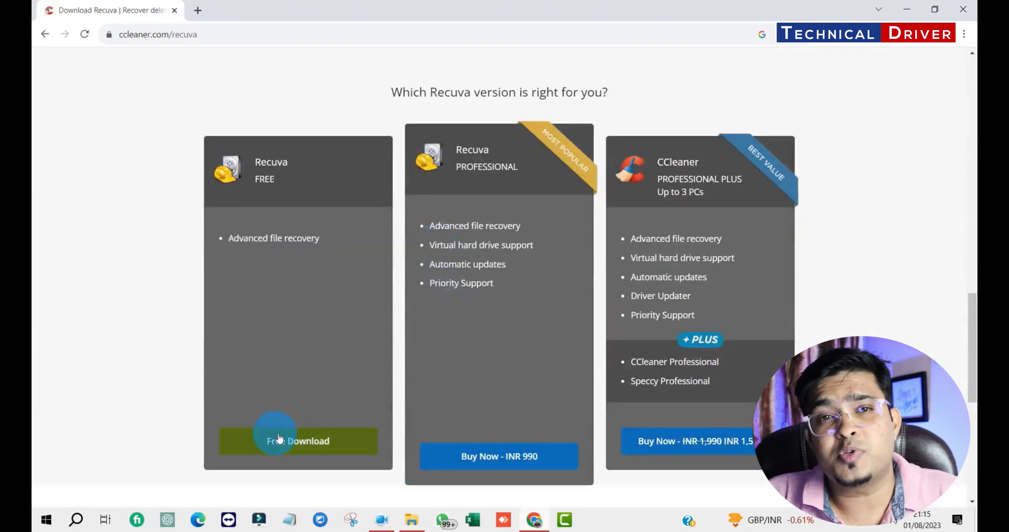
pyautogui.click(298, 444)
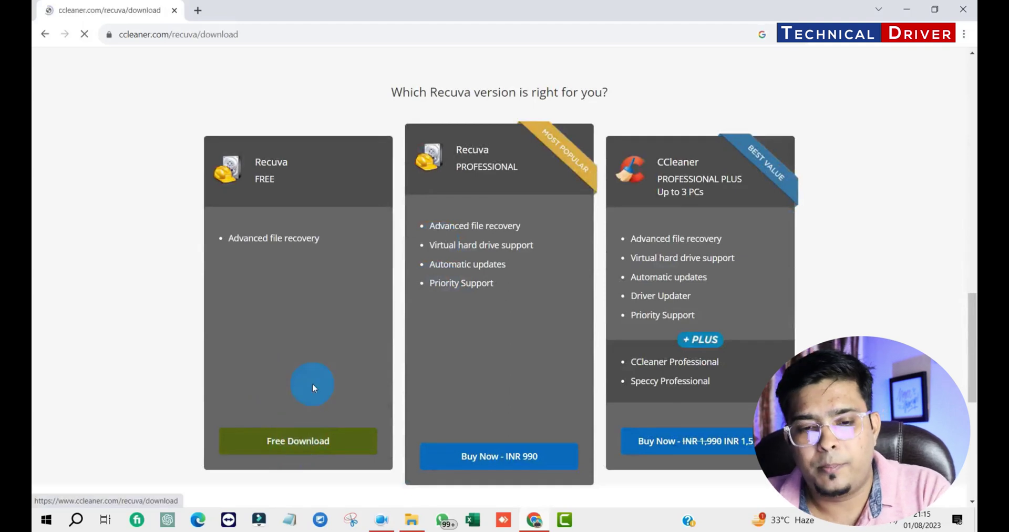
pyautogui.scroll(-4, 435, 293)
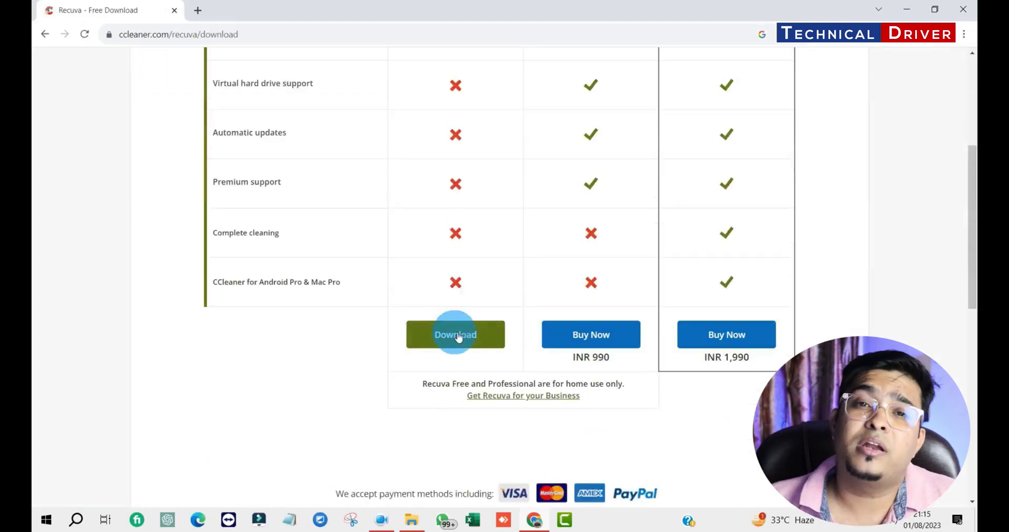
pyautogui.click(449, 337)
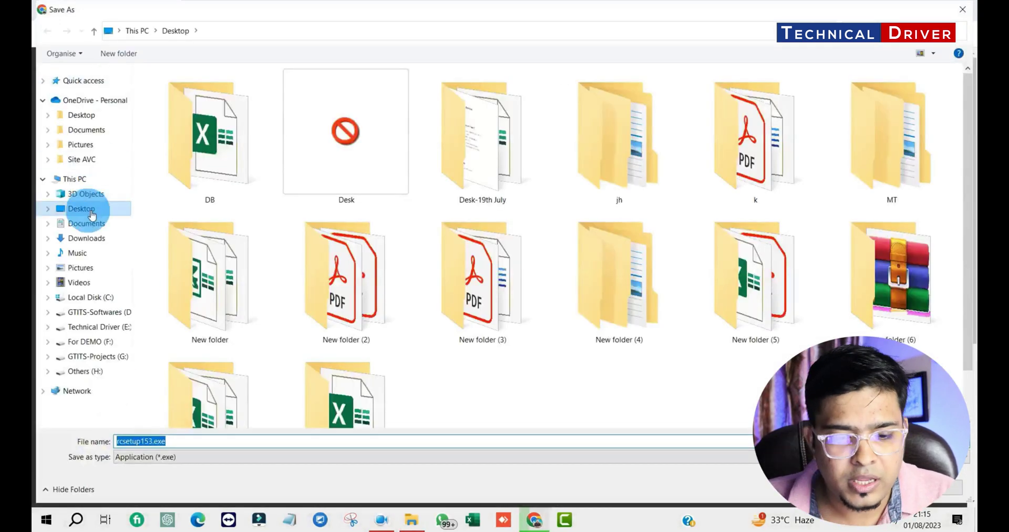
pyautogui.click(91, 211)
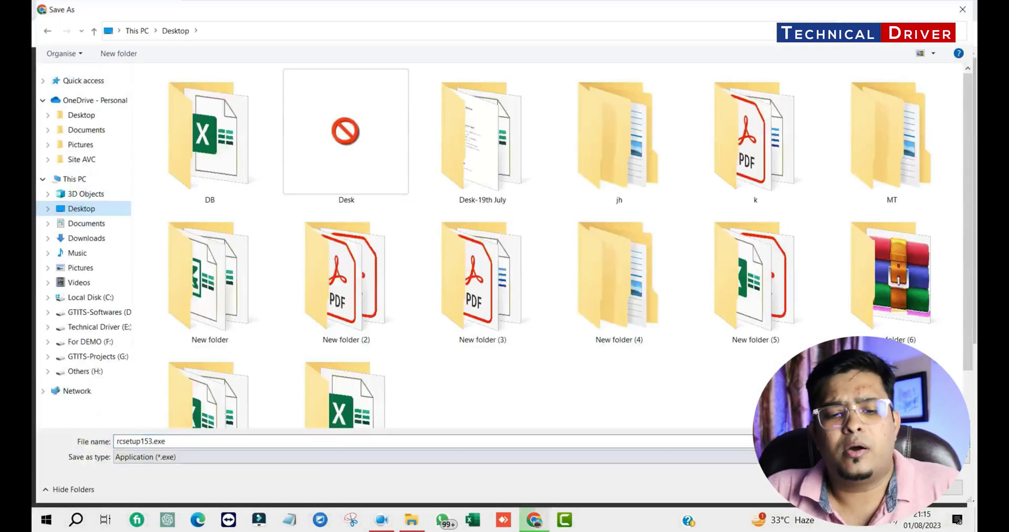
pyautogui.click(873, 487)
# Step: Minimize the browser, move the Recuva installer to an empty area of the desktop and run it
pyautogui.click(906, 9)
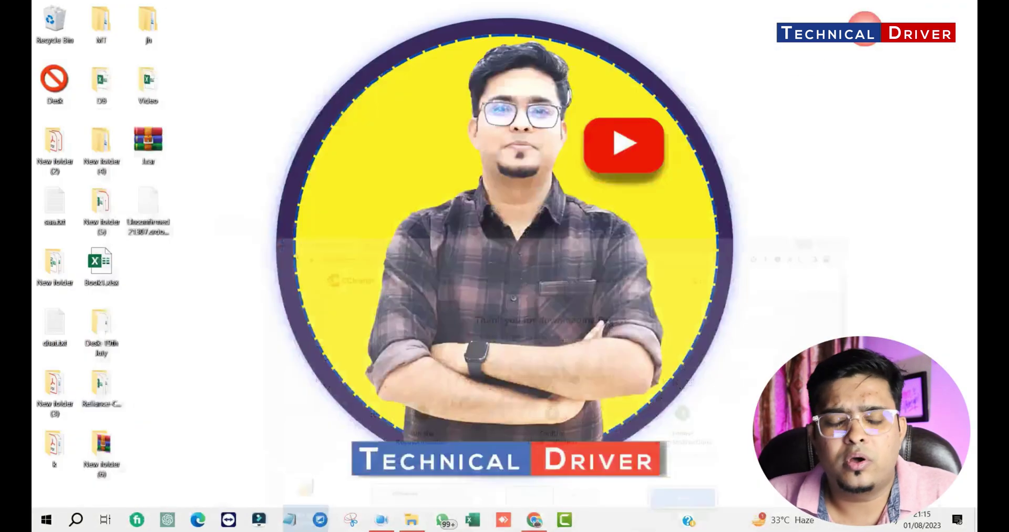
pyautogui.moveTo(272, 170); pyautogui.dragTo(854, 84)
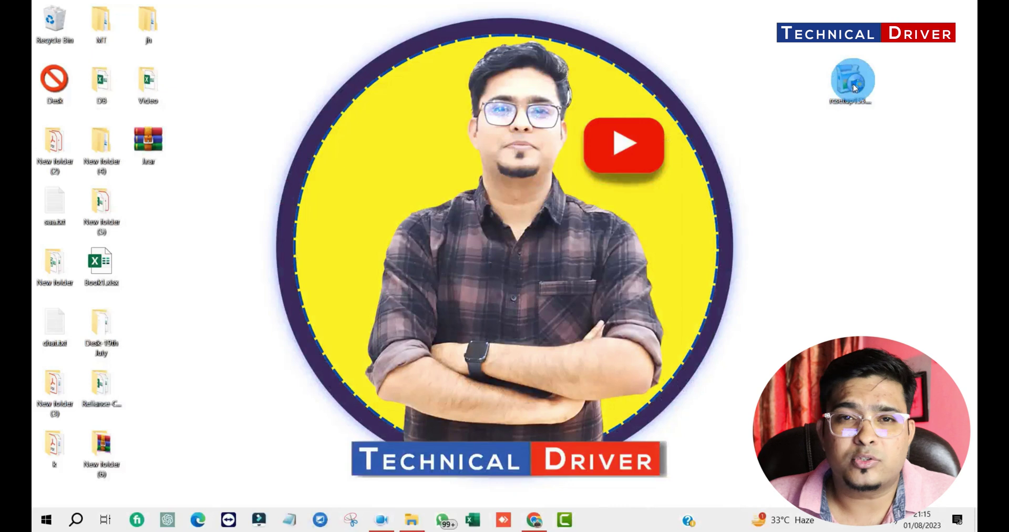
pyautogui.click(415, 350)
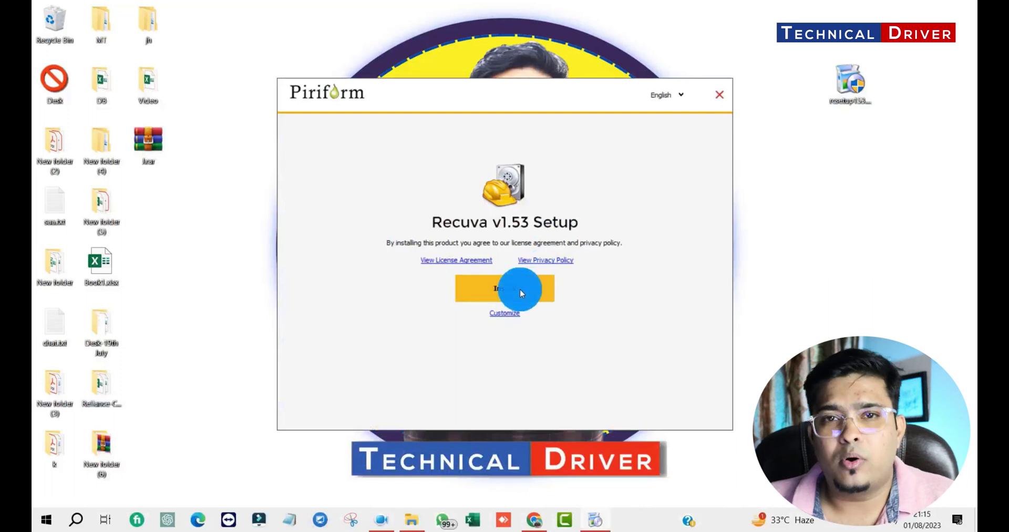
# Step: Install Recuva v1.53 and finish the setup with the option to manually reboot later
pyautogui.click(520, 292)
pyautogui.click(523, 291)
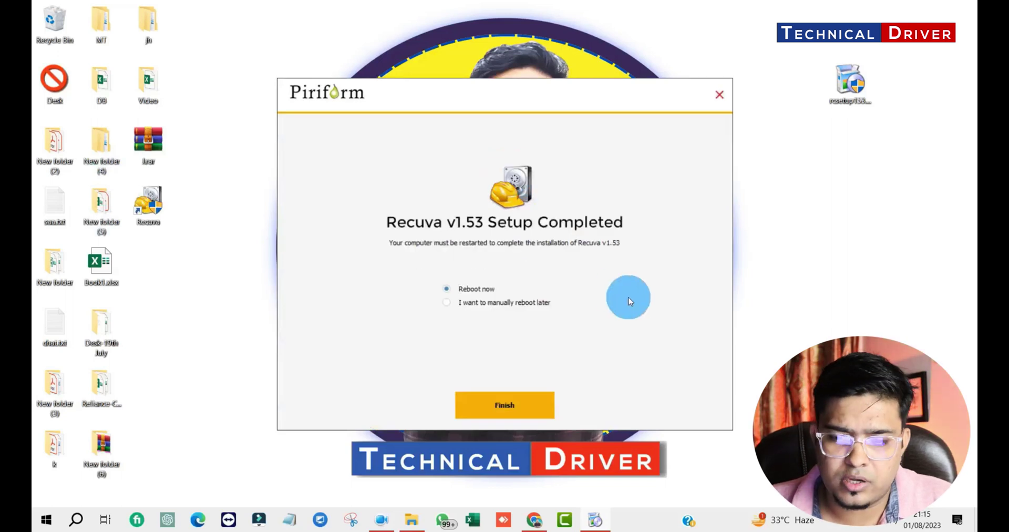
pyautogui.click(461, 305)
pyautogui.click(506, 401)
# Step: Launch Recuva from its desktop shortcut and advance the wizard to the file type choice
pyautogui.click(125, 231)
pyautogui.click(441, 352)
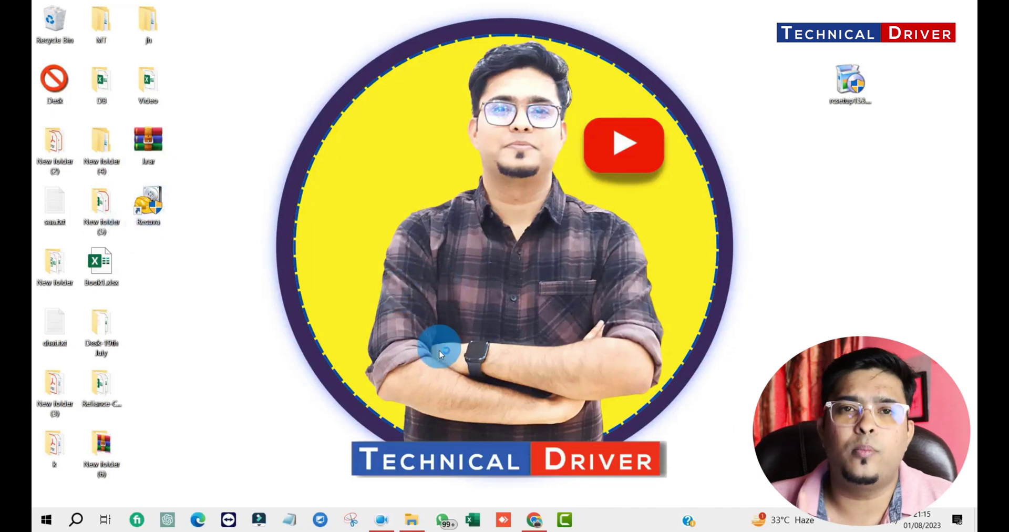
pyautogui.click(597, 56)
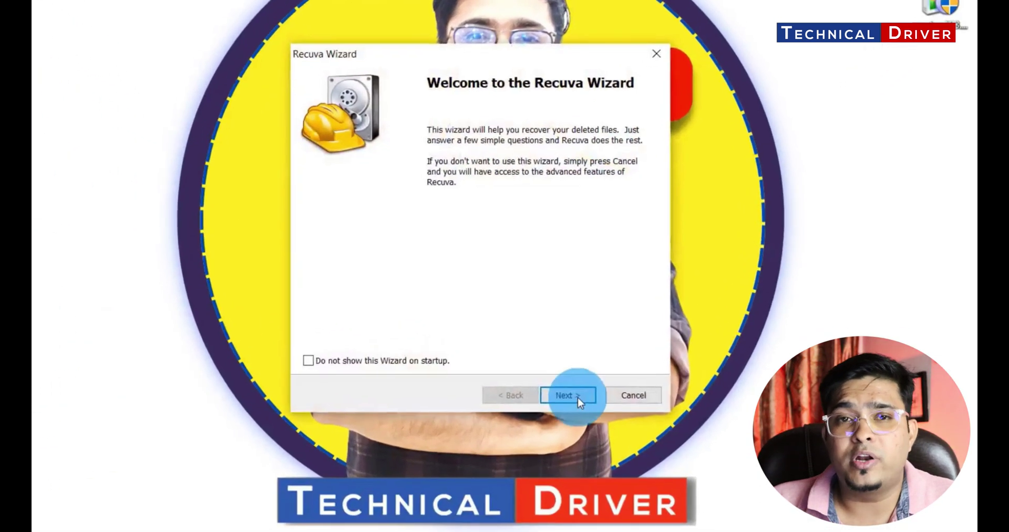
pyautogui.click(570, 378)
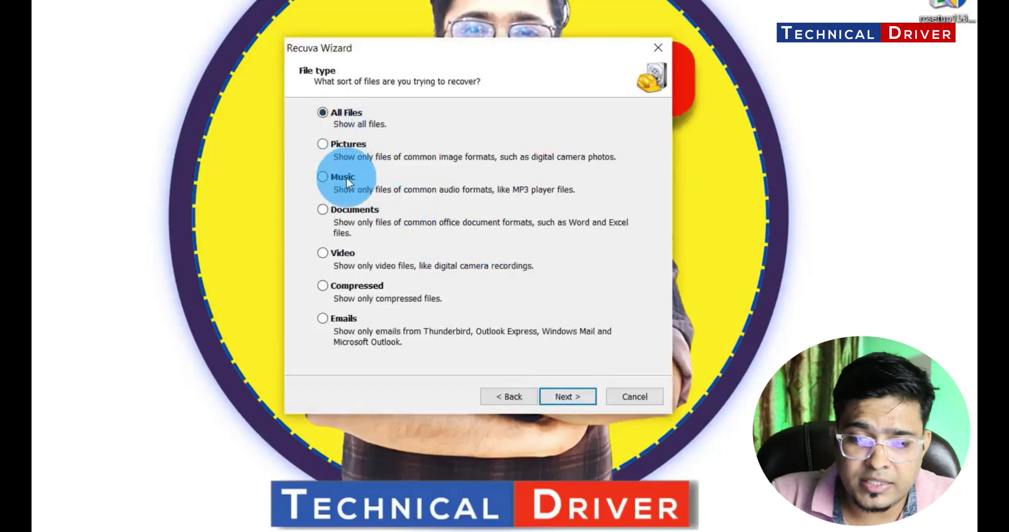
# Step: Choose All Files as the file type to recover and continue to the file location page
pyautogui.click(326, 255)
pyautogui.click(337, 112)
pyautogui.click(572, 410)
# Step: Set the file location to search to "In a specific location"
pyautogui.click(356, 255)
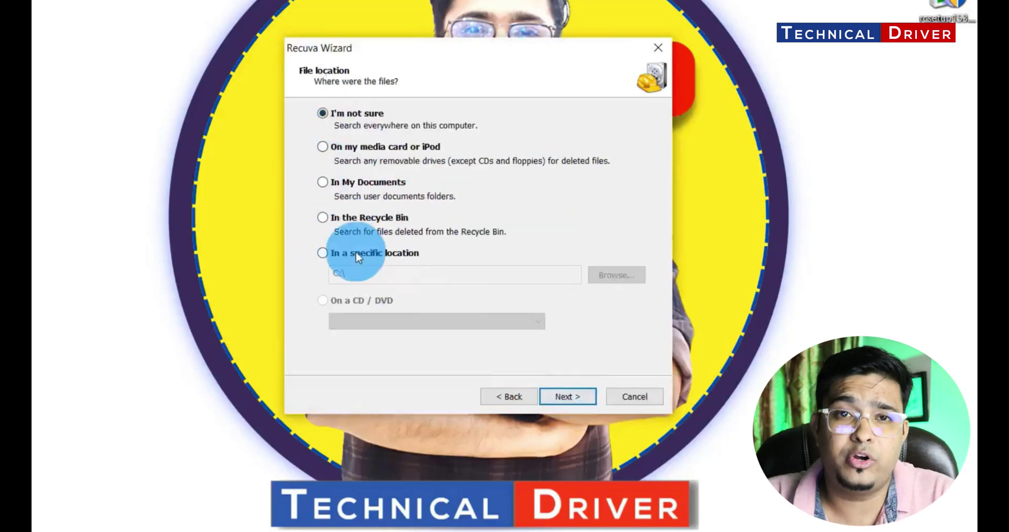
pyautogui.click(341, 150)
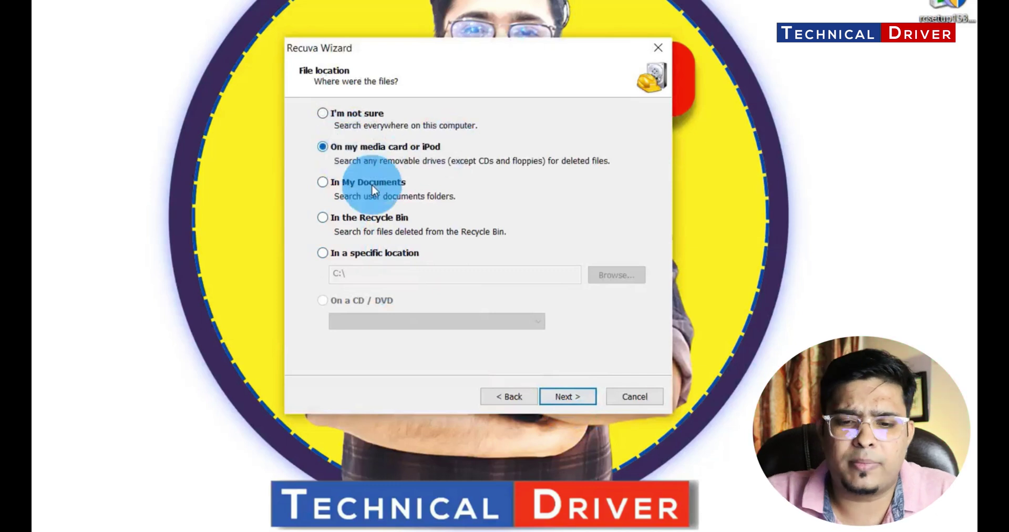
pyautogui.click(347, 183)
pyautogui.click(336, 218)
pyautogui.click(375, 252)
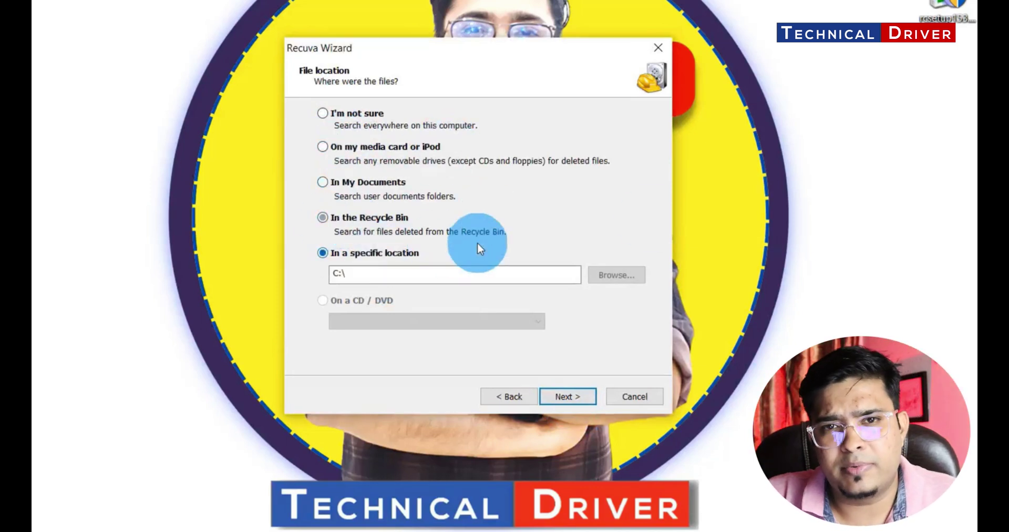
# Step: Browse for the search location and select the 2023-April folder inside TD
pyautogui.click(612, 278)
pyautogui.scroll(-10, 450, 284)
pyautogui.click(444, 273)
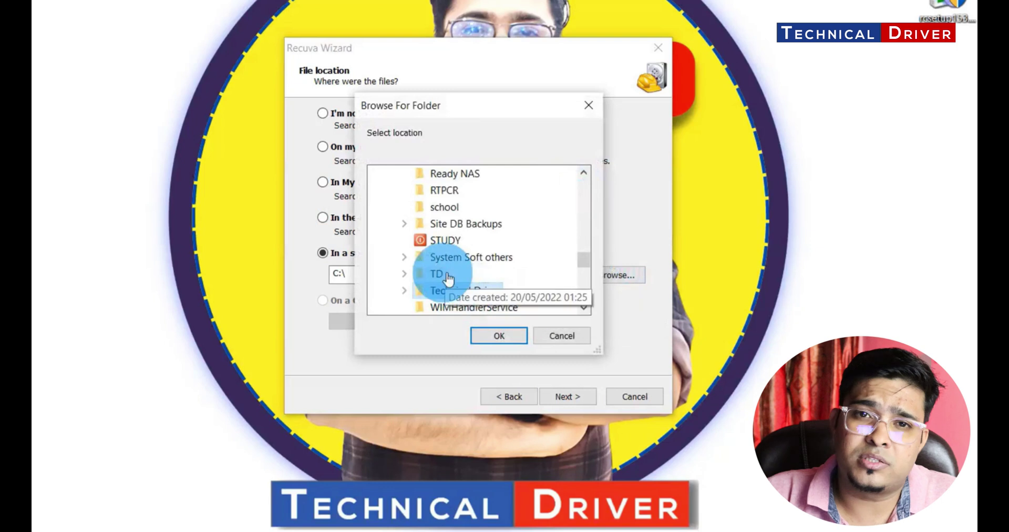
pyautogui.click(468, 190)
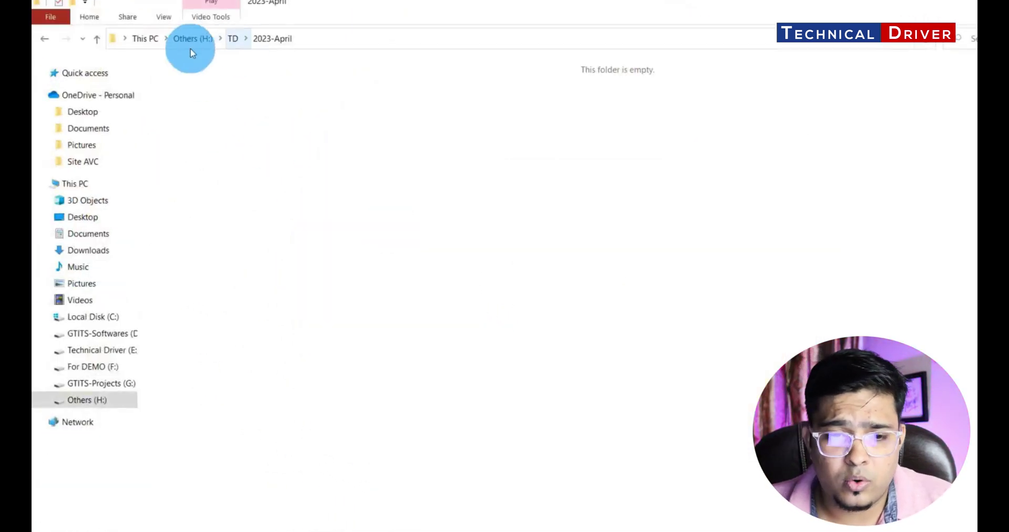
# Step: Copy the folder path H:\TD\2023-April from File Explorer and minimize that window
pyautogui.click(311, 39)
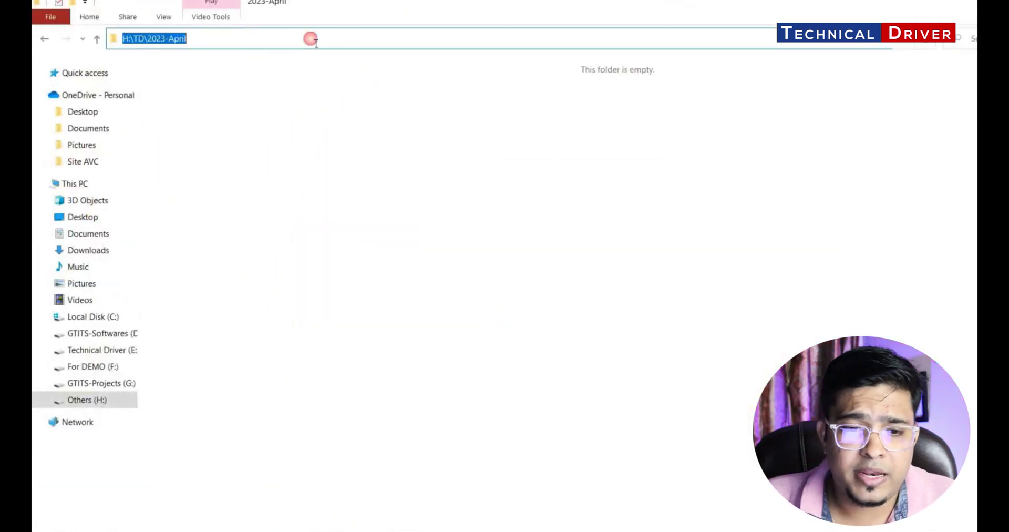
pyautogui.rightClick(191, 44)
pyautogui.click(194, 77)
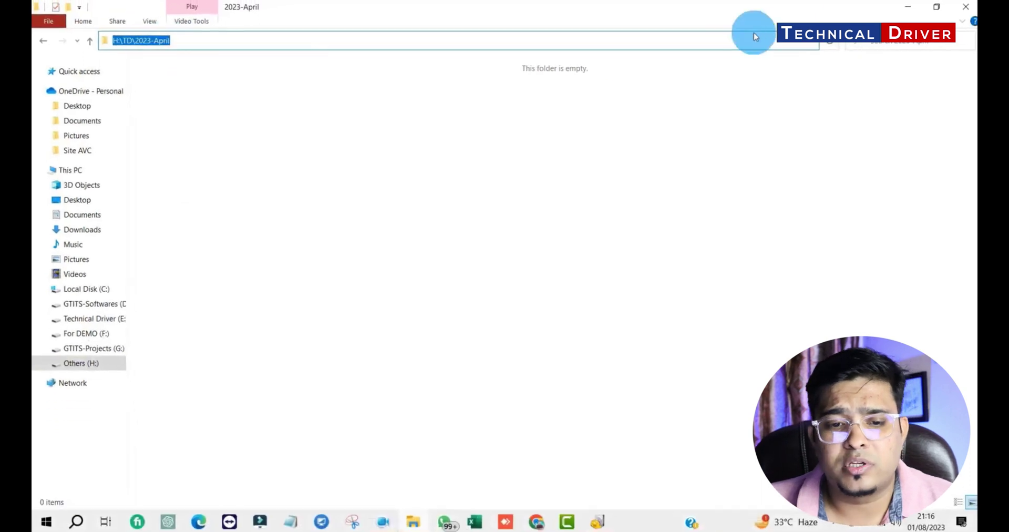
pyautogui.click(907, 13)
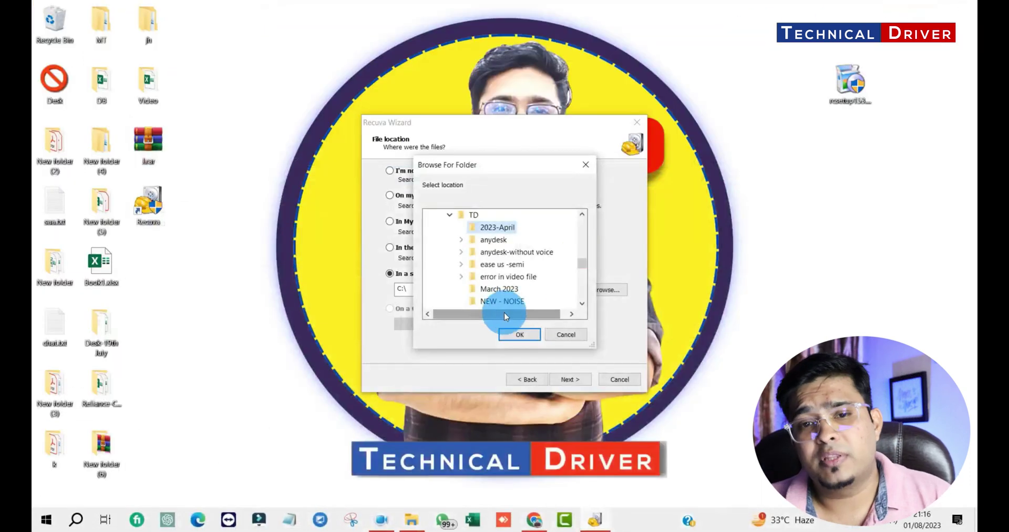
# Step: Dismiss the folder browser, paste H:\TD\2023-April as the specific location to search and continue to the next wizard page
pyautogui.click(560, 333)
pyautogui.moveTo(420, 289); pyautogui.dragTo(374, 294)
pyautogui.hotkey('ctrl', 'v')
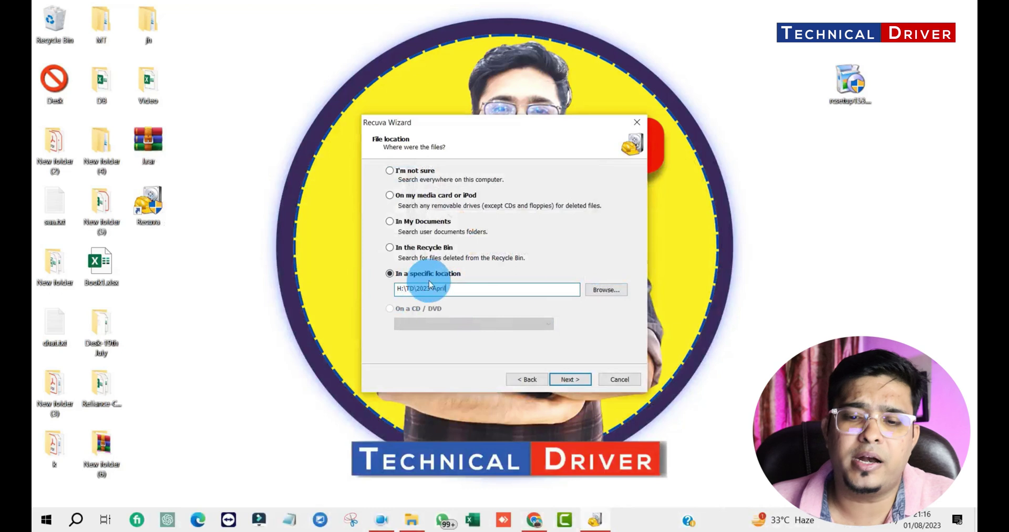
pyautogui.moveTo(450, 287); pyautogui.dragTo(383, 288)
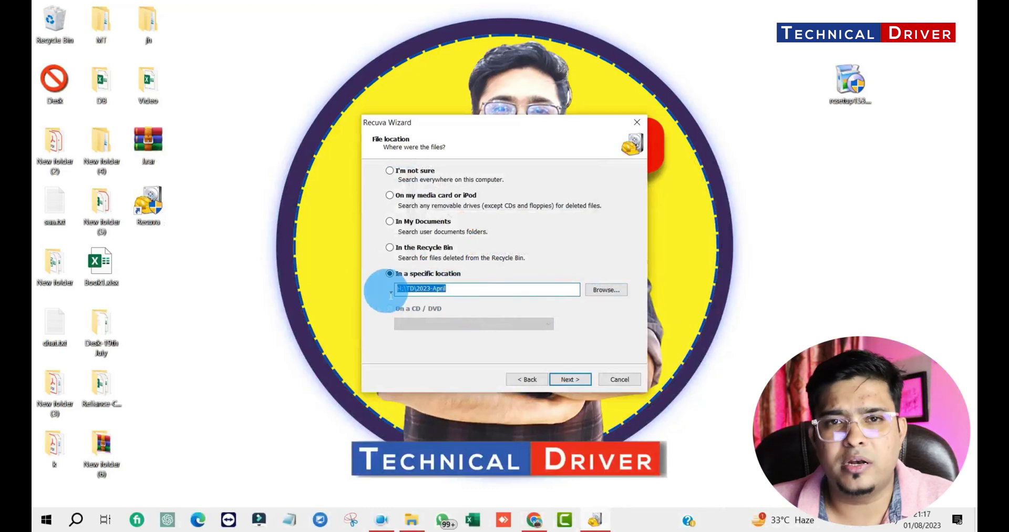
pyautogui.click(569, 380)
# Step: Enable Deep Scan and start the search for deleted files
pyautogui.click(465, 279)
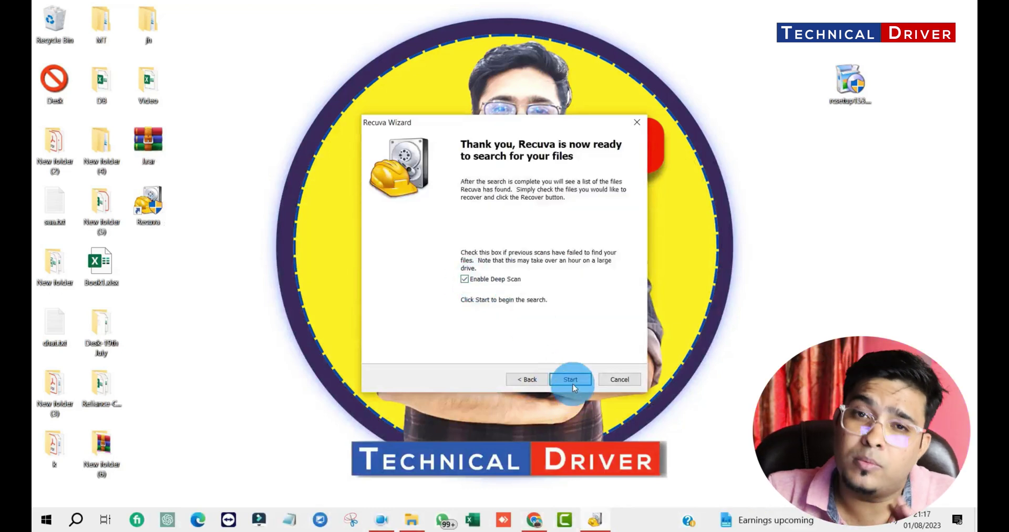
pyautogui.click(486, 278)
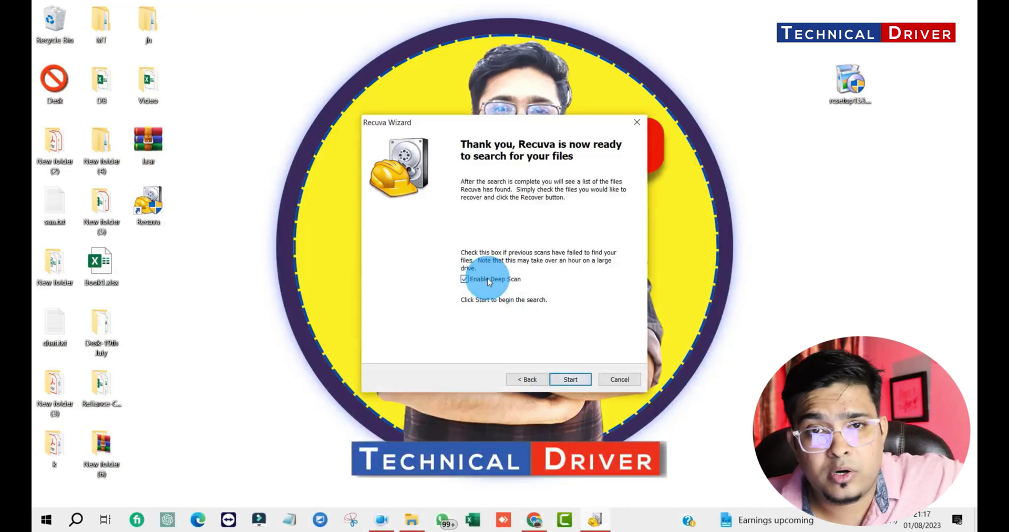
pyautogui.click(577, 377)
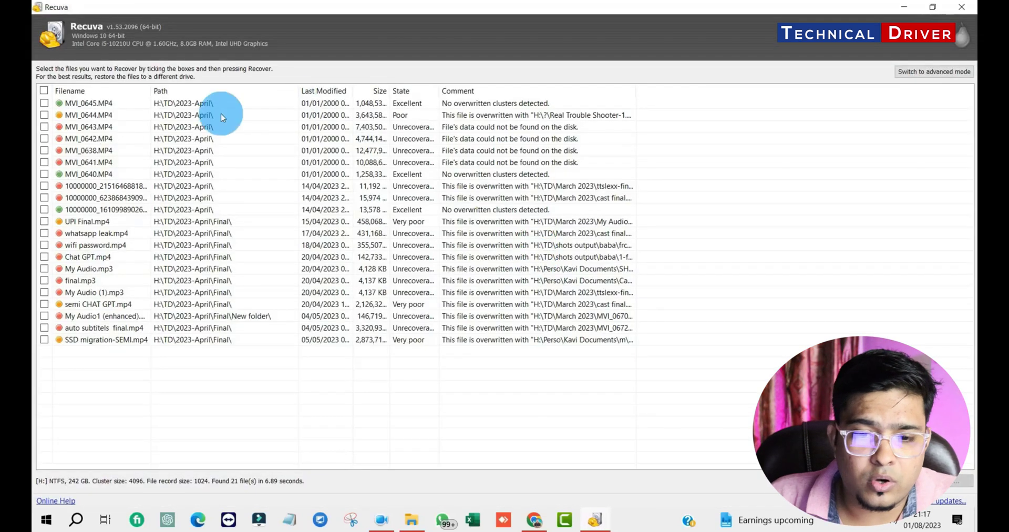
# Step: Widen the Last Modified column and sort the found files by State, with Excellent files first
pyautogui.moveTo(353, 91); pyautogui.dragTo(379, 90)
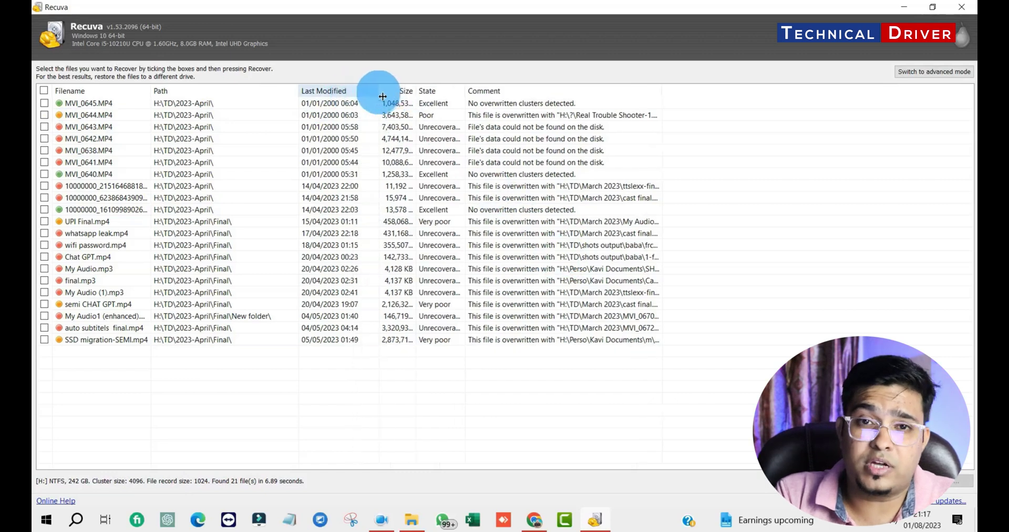
pyautogui.click(420, 93)
pyautogui.click(433, 105)
pyautogui.click(434, 117)
pyautogui.click(434, 126)
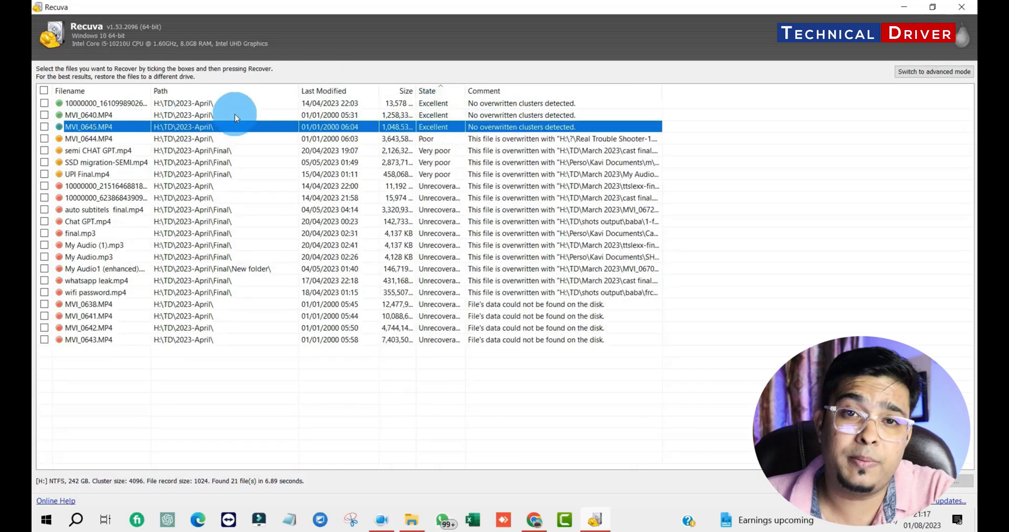
pyautogui.click(405, 154)
pyautogui.click(427, 163)
pyautogui.click(427, 174)
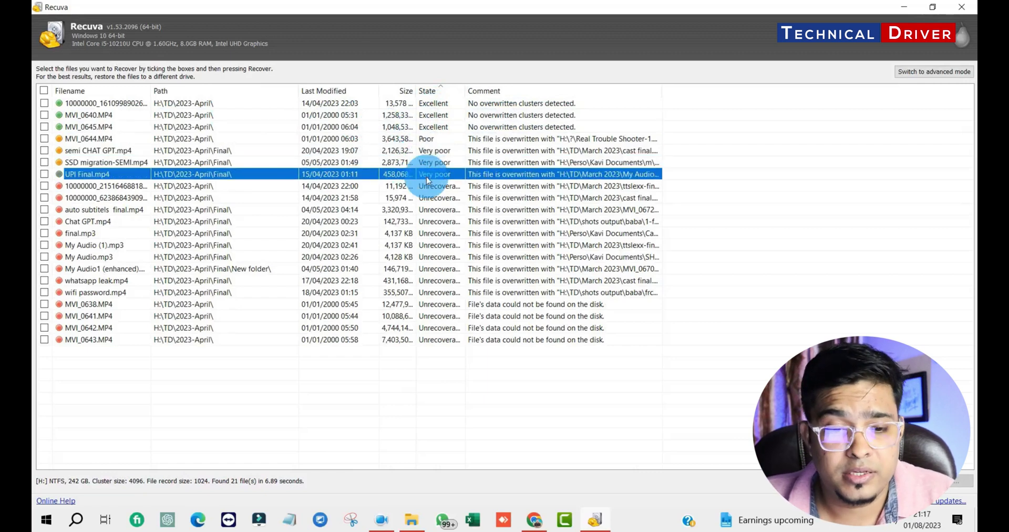
pyautogui.click(427, 187)
# Step: Widen the State column and examine the entries listed as Unrecoverable
pyautogui.moveTo(465, 90); pyautogui.dragTo(589, 92)
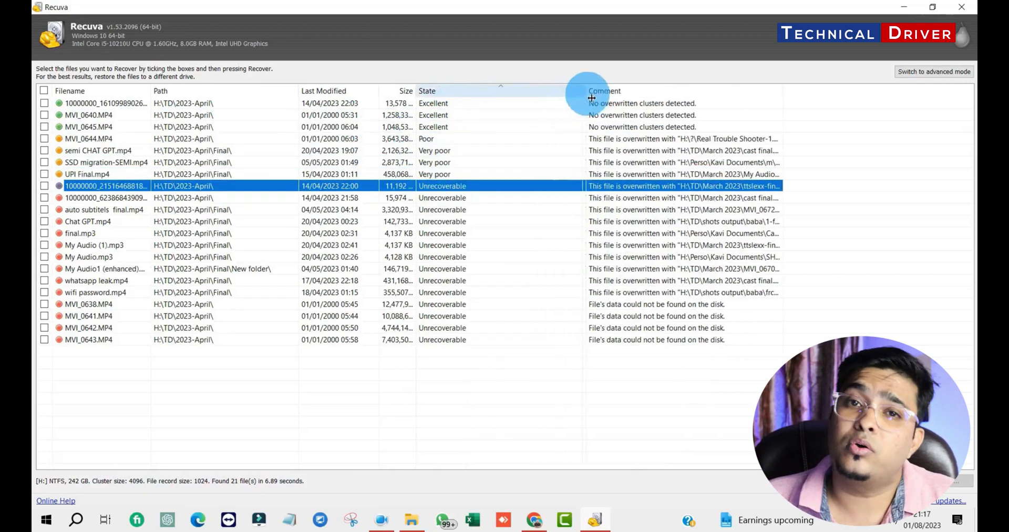
pyautogui.click(462, 197)
pyautogui.click(450, 209)
pyautogui.click(447, 233)
pyautogui.click(446, 256)
pyautogui.click(445, 269)
pyautogui.click(444, 292)
pyautogui.click(443, 315)
pyautogui.click(444, 328)
# Step: Mark the three files in Excellent state for recovery
pyautogui.click(428, 104)
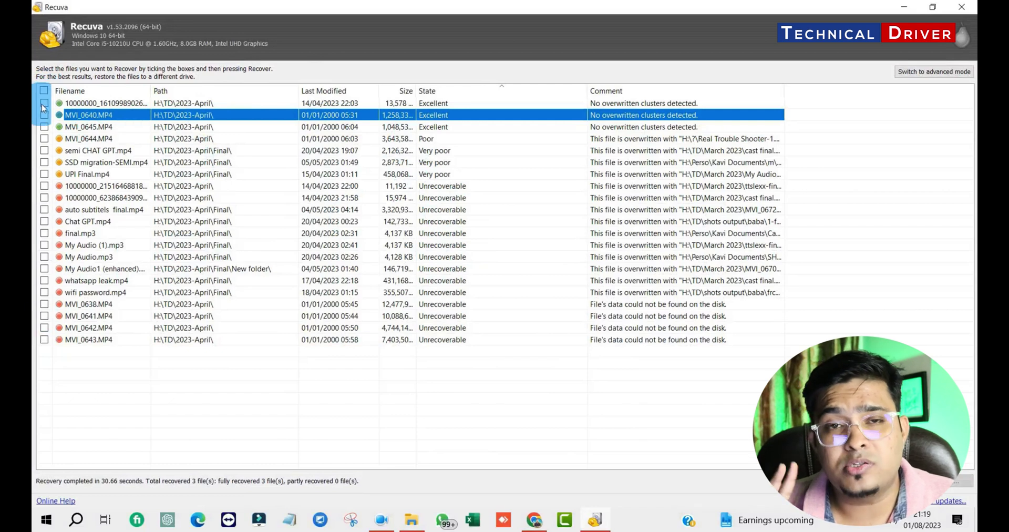
pyautogui.click(45, 115)
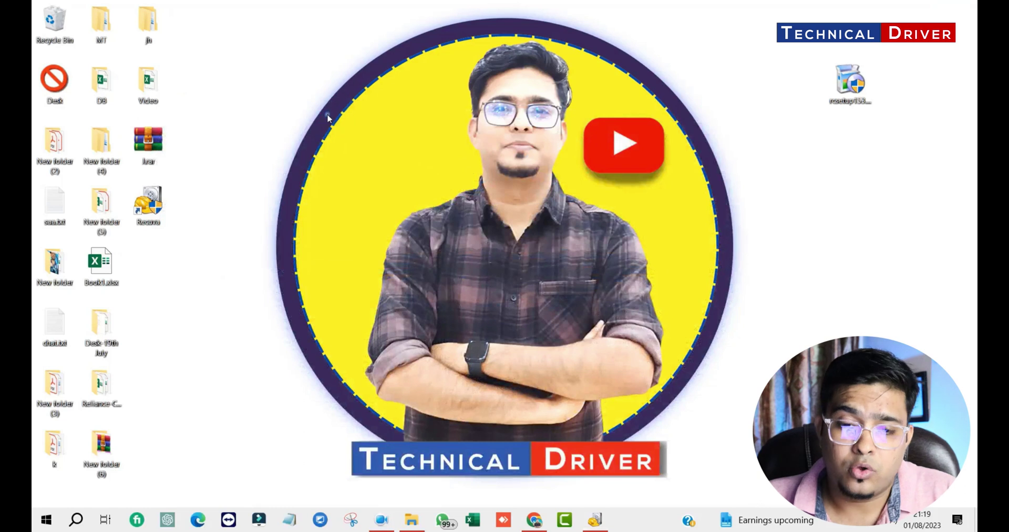
# Step: Create a new folder named Recovered on the desktop and move it away from the other icons
pyautogui.rightClick(328, 118)
pyautogui.moveTo(399, 214)
pyautogui.click(480, 220)
pyautogui.write('Recovered')
pyautogui.press('Return')
pyautogui.moveTo(334, 143); pyautogui.dragTo(856, 207)
# Step: Switch back to Recuva, recover the marked files into the desktop's Recovered folder and dismiss the completion message
pyautogui.click(599, 522)
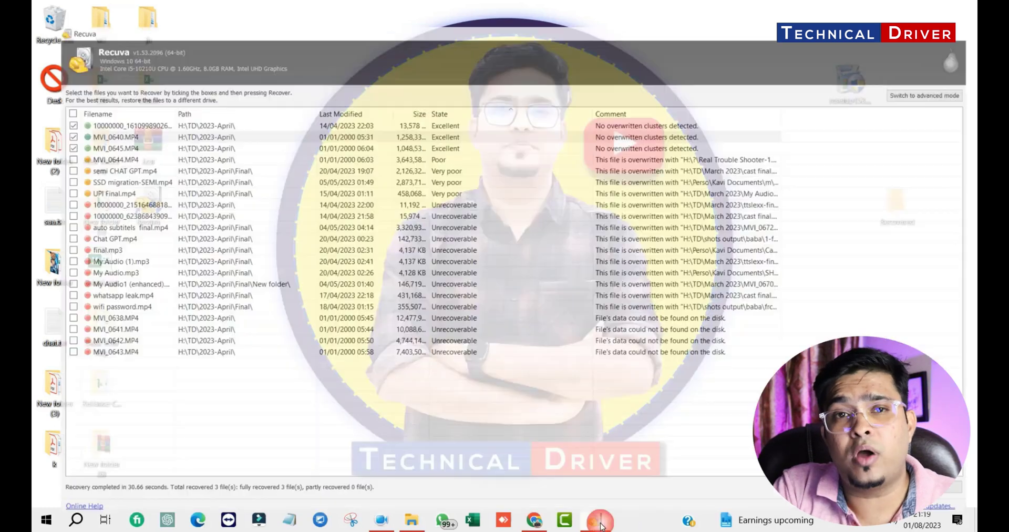
pyautogui.click(937, 481)
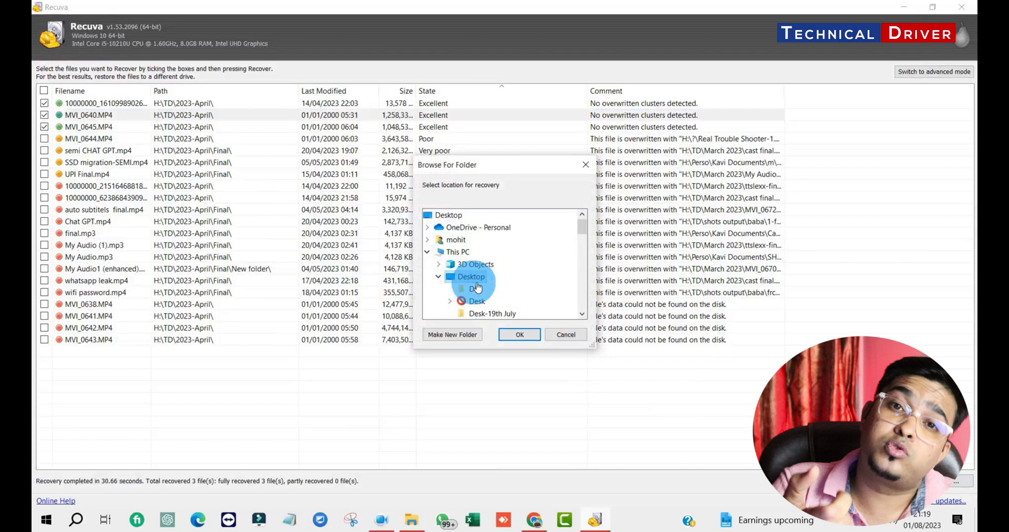
pyautogui.scroll(-5, 522, 295)
pyautogui.click(494, 255)
pyautogui.click(512, 334)
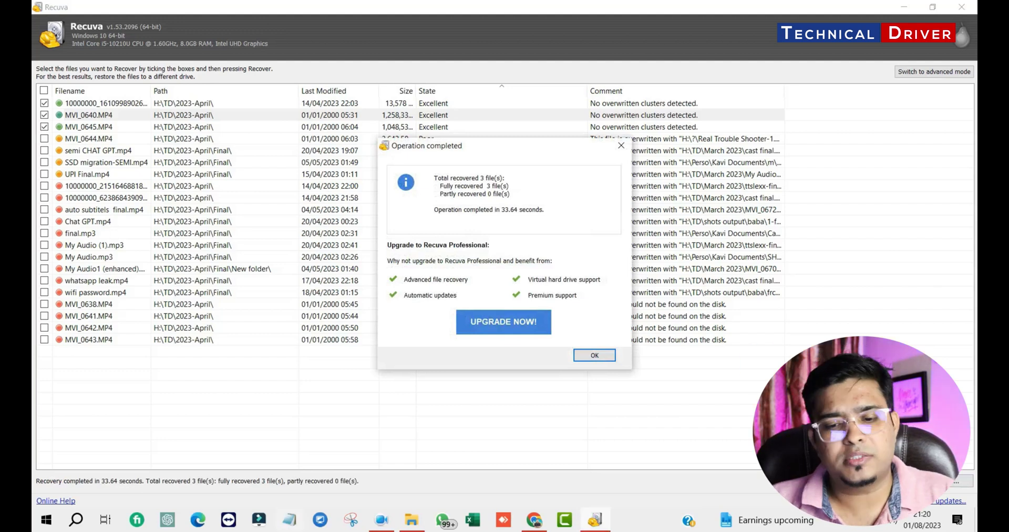
pyautogui.click(592, 355)
# Step: Open the Recovered folder from the desktop and play MVI_0645.MP4, skipping through it to check the recovered footage
pyautogui.click(904, 7)
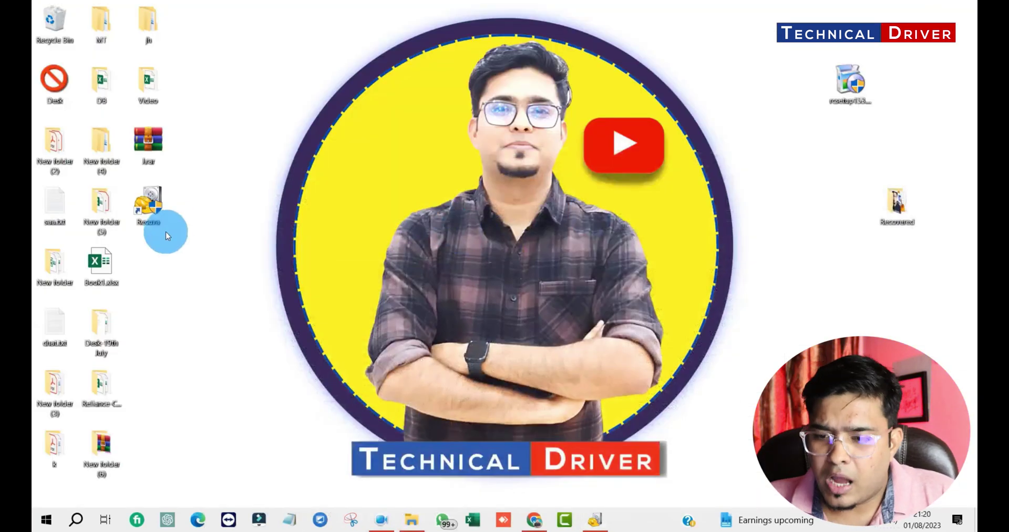
pyautogui.doubleClick(897, 202)
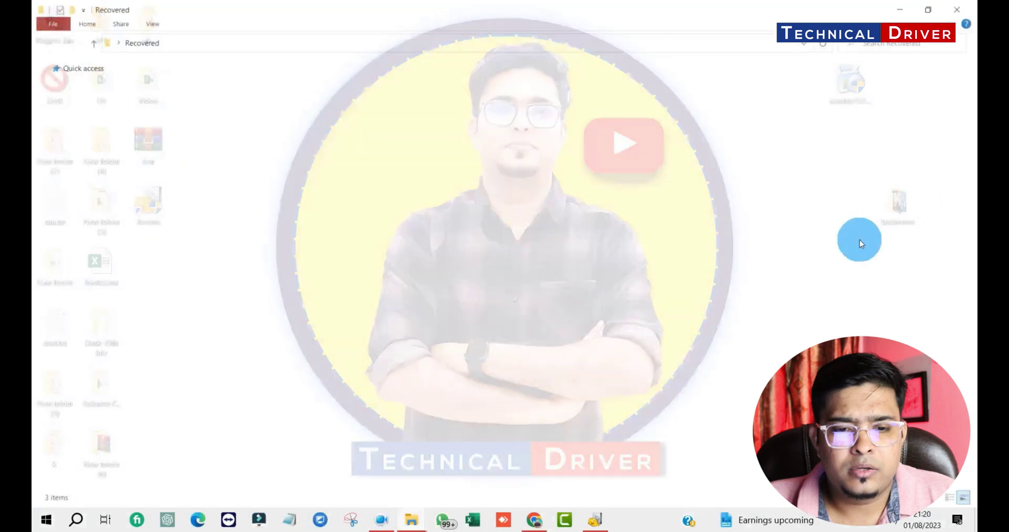
pyautogui.click(308, 90)
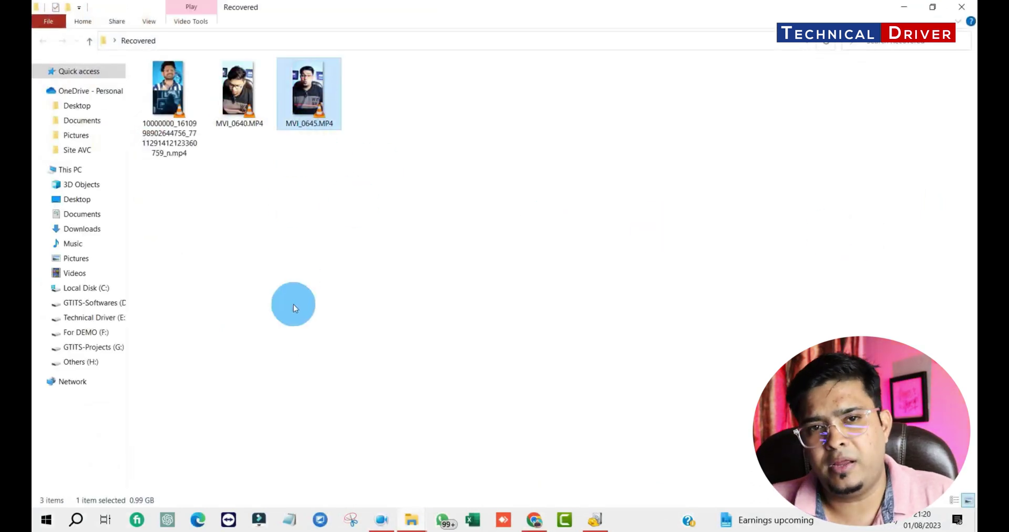
pyautogui.press('Return')
pyautogui.click(320, 487)
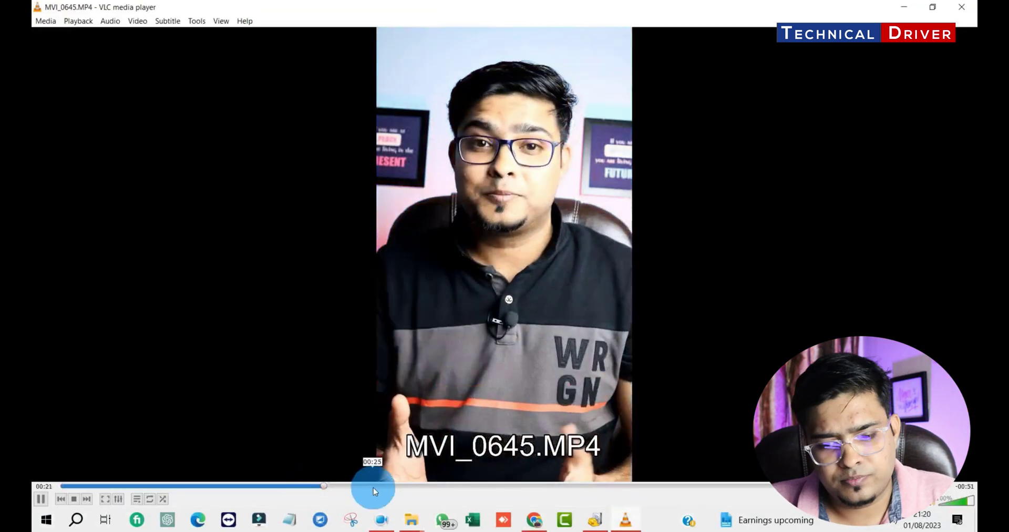
pyautogui.click(373, 487)
pyautogui.click(504, 487)
pyautogui.click(635, 487)
pyautogui.click(741, 488)
pyautogui.click(802, 487)
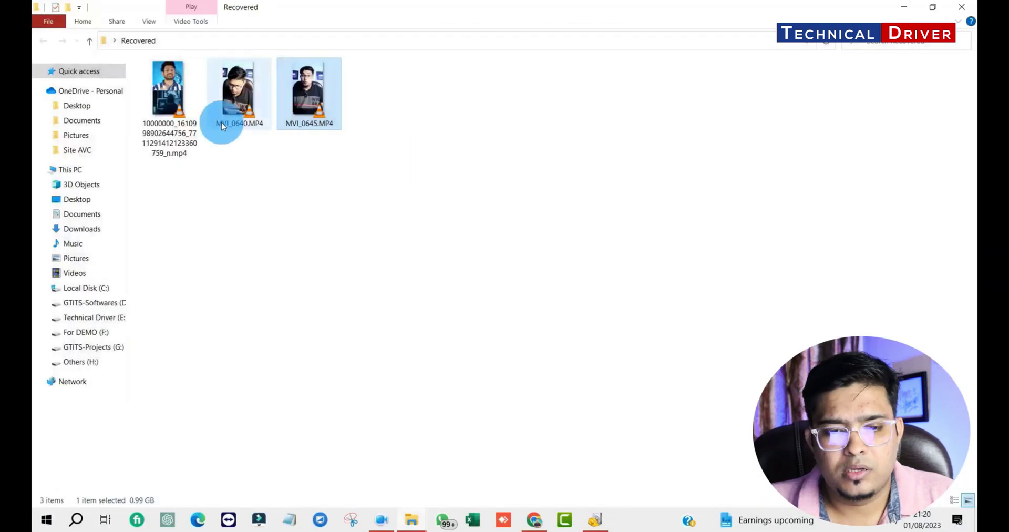
# Step: Play MVI_0640.MP4, skip ahead to near its end and close the player
pyautogui.doubleClick(221, 124)
pyautogui.moveTo(332, 487); pyautogui.dragTo(876, 487)
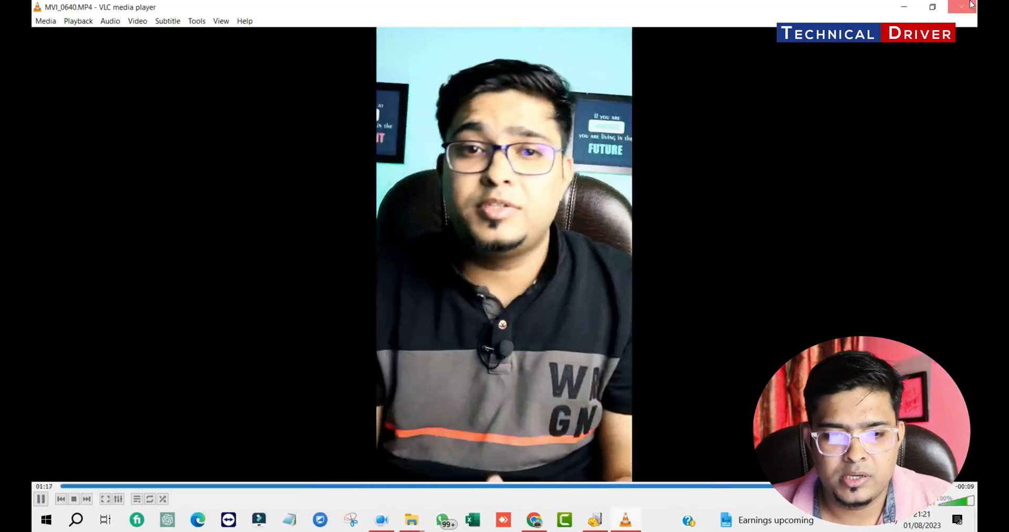
pyautogui.click(961, 6)
# Step: Play the recovered video whose name starts with 10000000_, skip through it and close the player
pyautogui.doubleClick(169, 92)
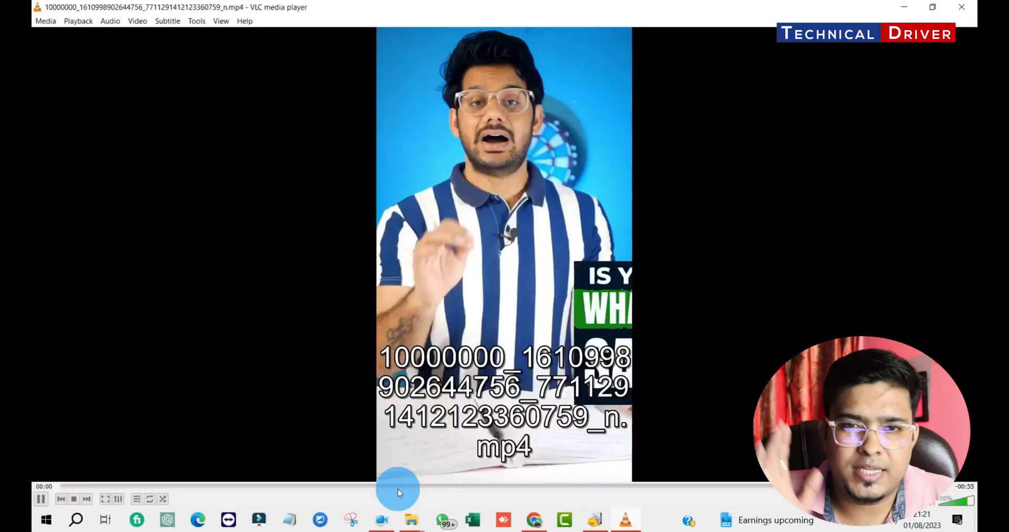
pyautogui.moveTo(398, 488); pyautogui.dragTo(488, 486)
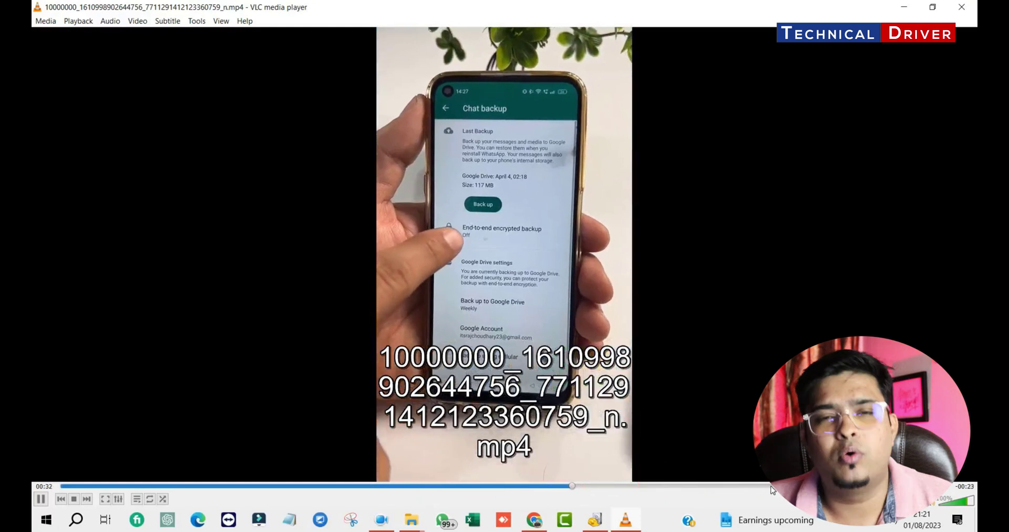
pyautogui.click(801, 486)
pyautogui.click(853, 485)
pyautogui.click(961, 7)
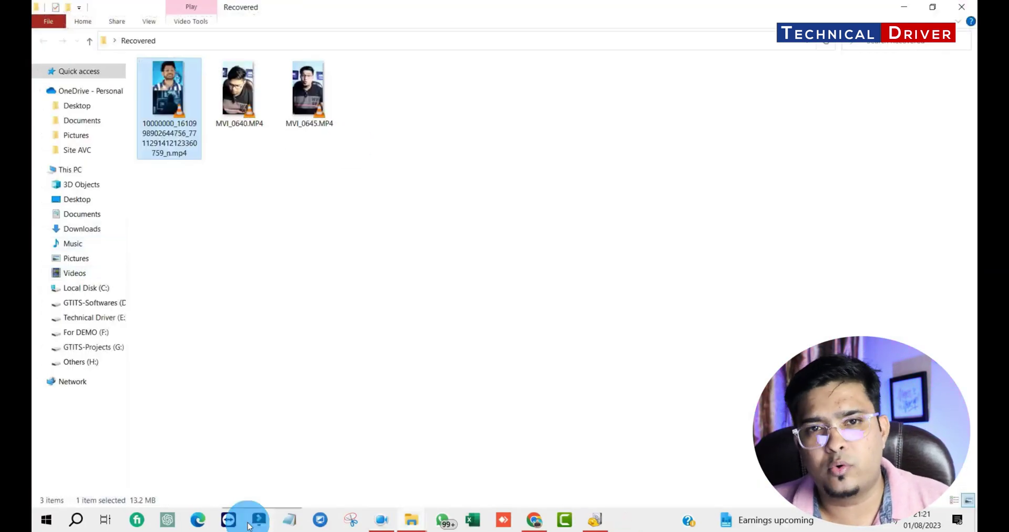
# Step: Return to Recuva, unmark the Excellent files and mark MVI_0644.MP4, semi CHAT GPT.mp4, SSD migration-SEMI.mp4 and UPI Final.mp4 instead
pyautogui.click(904, 7)
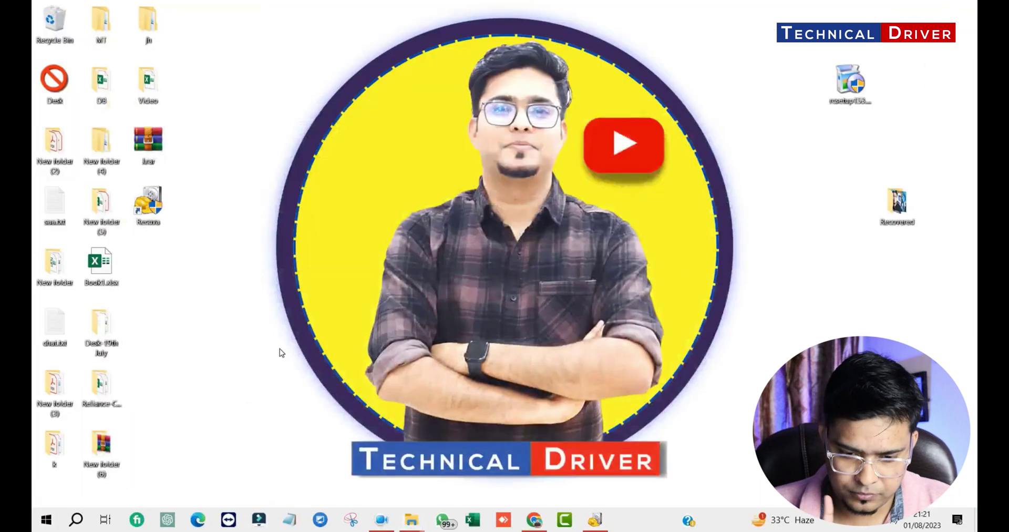
pyautogui.click(608, 527)
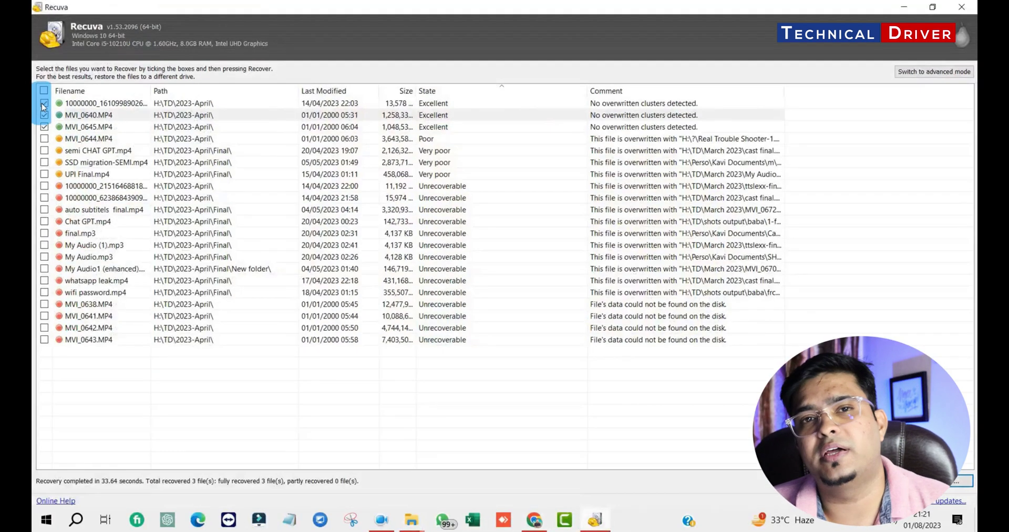
pyautogui.click(44, 150)
pyautogui.click(44, 162)
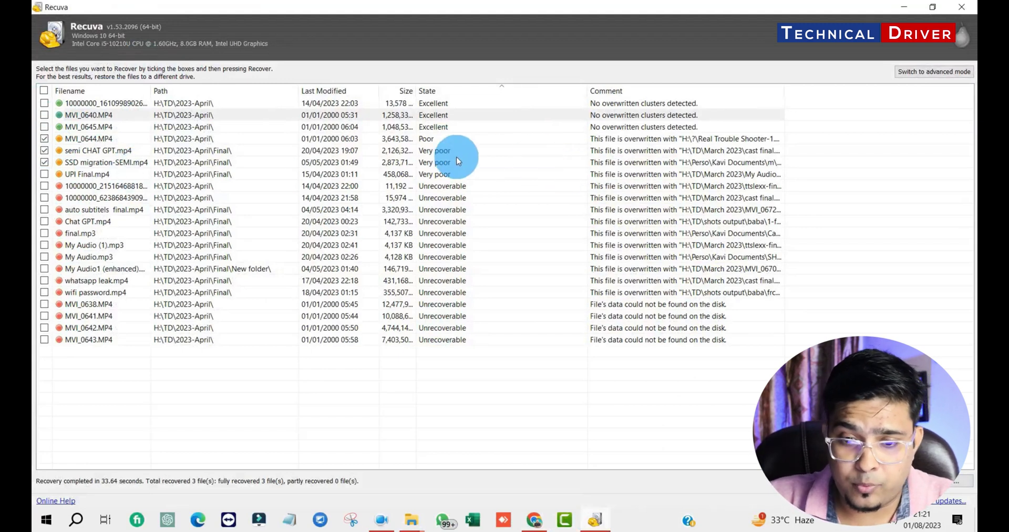
pyautogui.moveTo(428, 152); pyautogui.dragTo(428, 175)
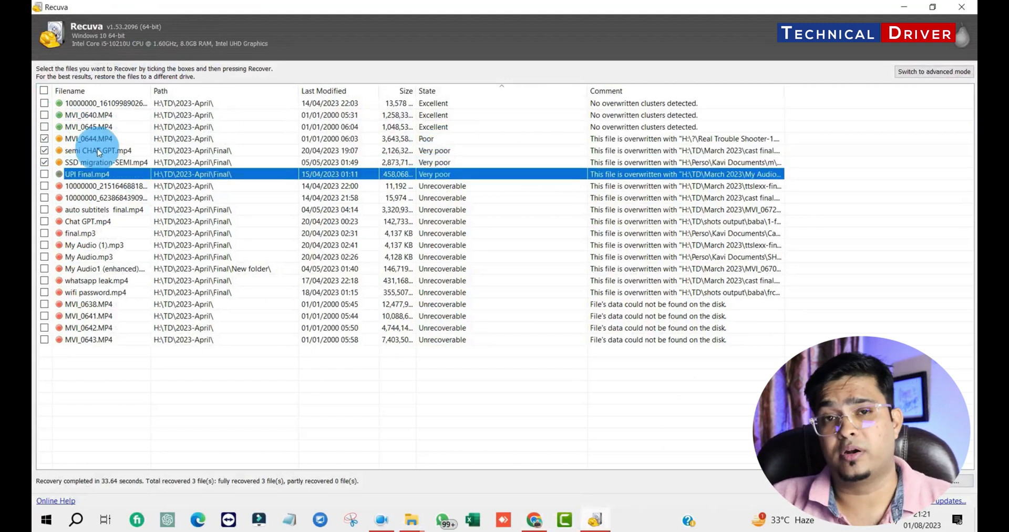
# Step: Recover the marked Poor and Very poor files into the desktop's Recovered folder and dismiss the completion message
pyautogui.click(952, 481)
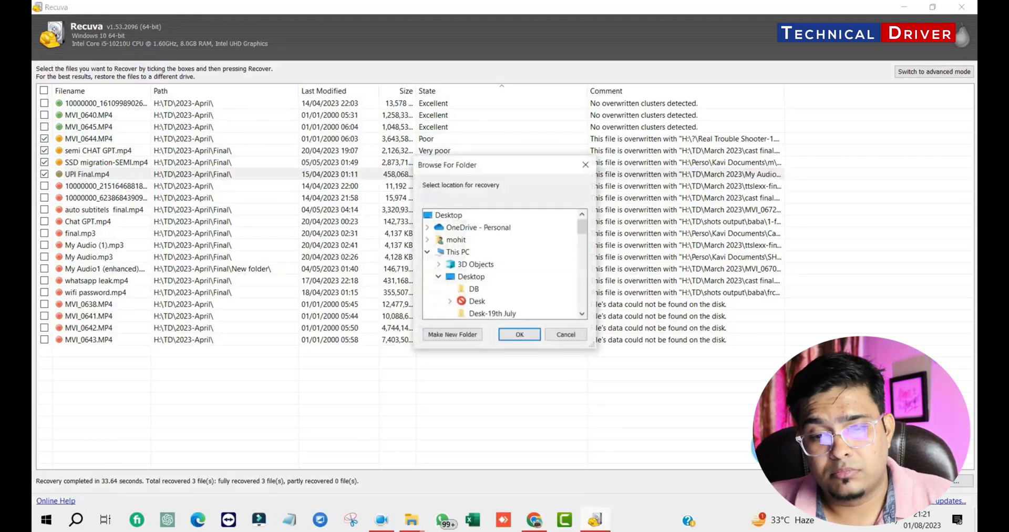
pyautogui.scroll(-5, 475, 314)
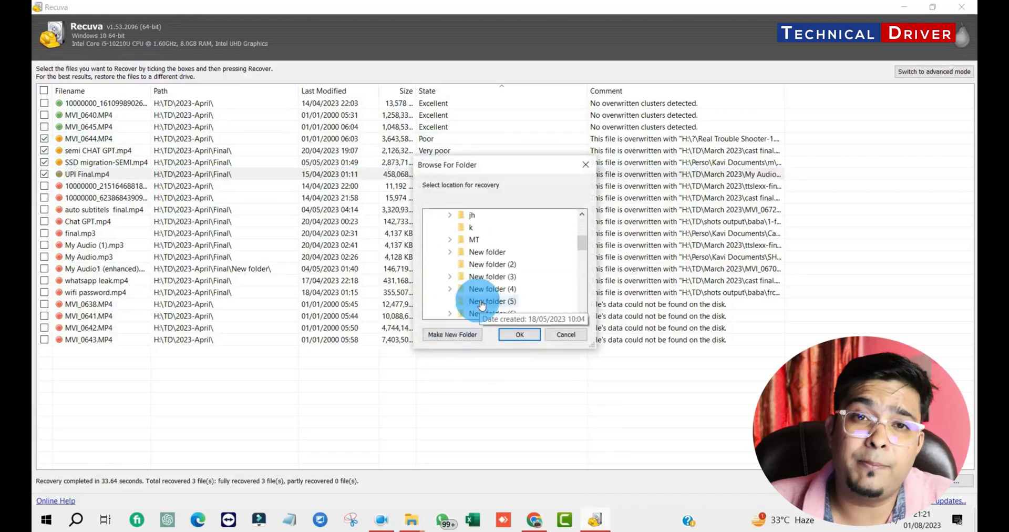
pyautogui.click(520, 336)
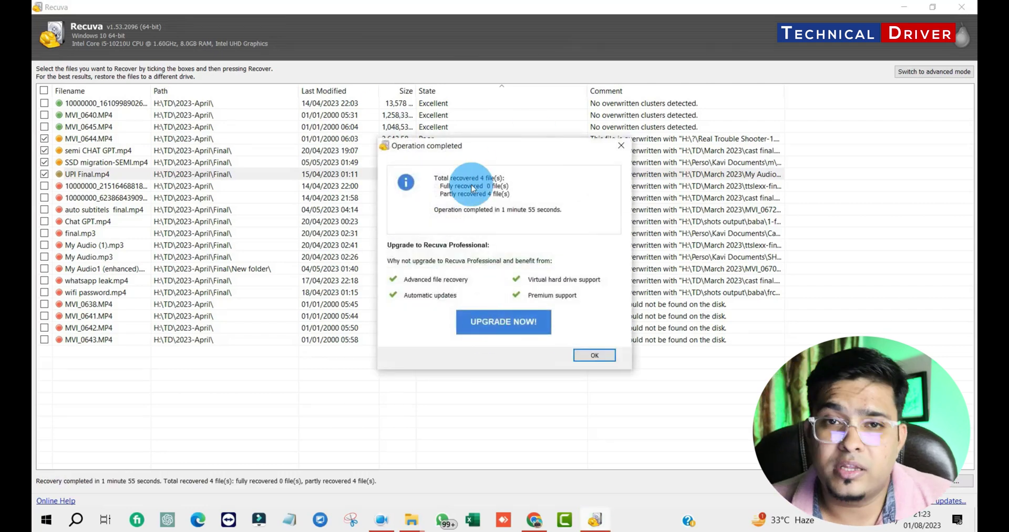
pyautogui.click(592, 358)
# Step: Minimize Recuva and open the desktop's Recovered folder in a maximized window to view the recovered files
pyautogui.click(911, 11)
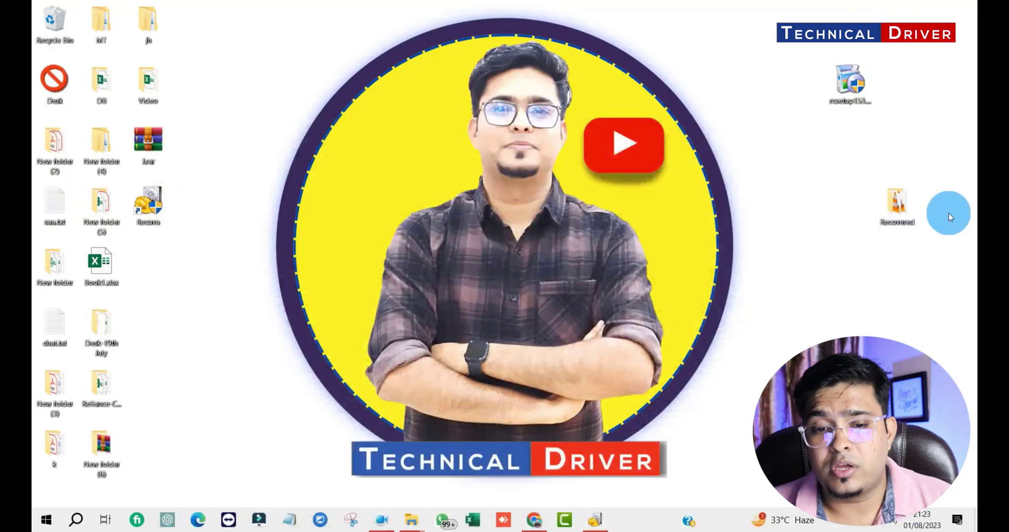
pyautogui.doubleClick(896, 206)
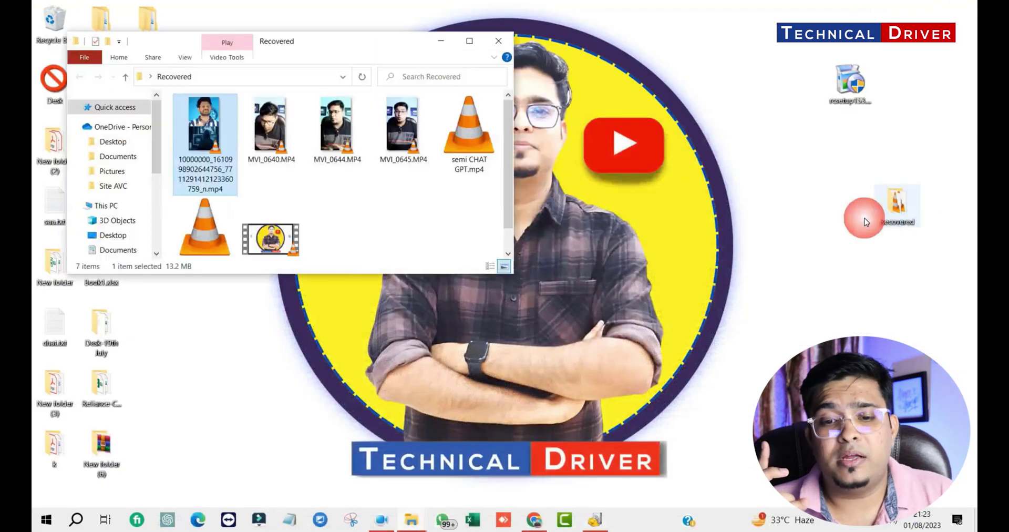
pyautogui.click(470, 41)
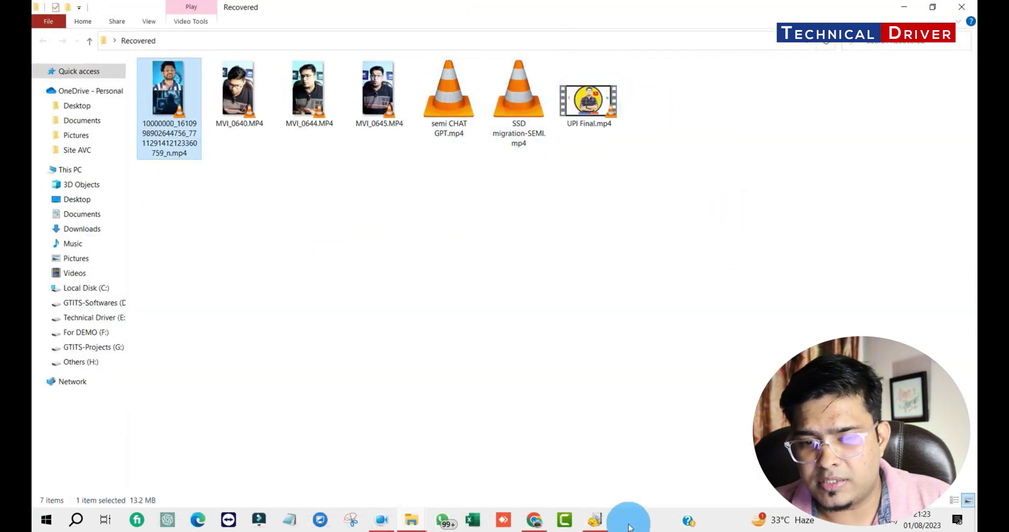
# Step: Bring Recuva back as a smaller window and place it over the empty area of the Recovered folder for comparison
pyautogui.click(592, 521)
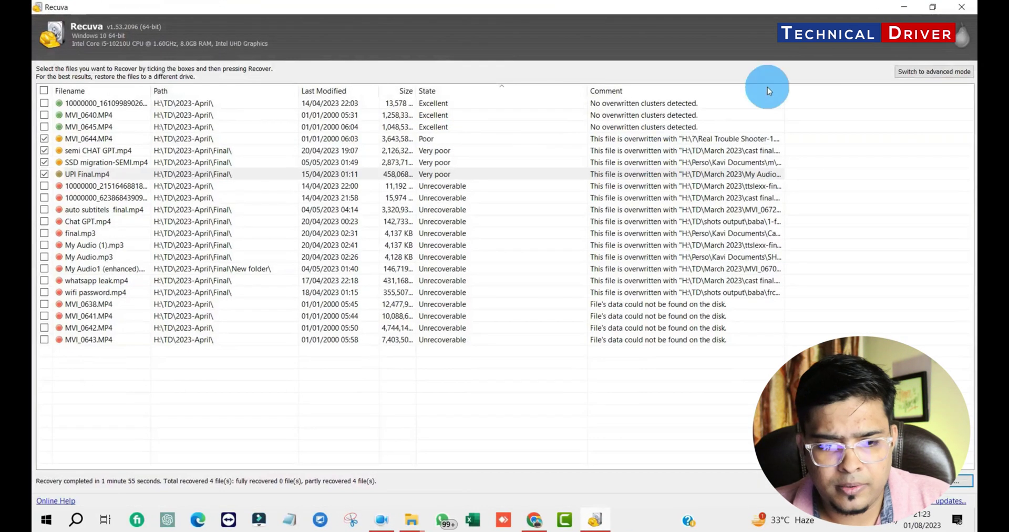
pyautogui.click(928, 7)
pyautogui.moveTo(548, 222); pyautogui.dragTo(674, 183)
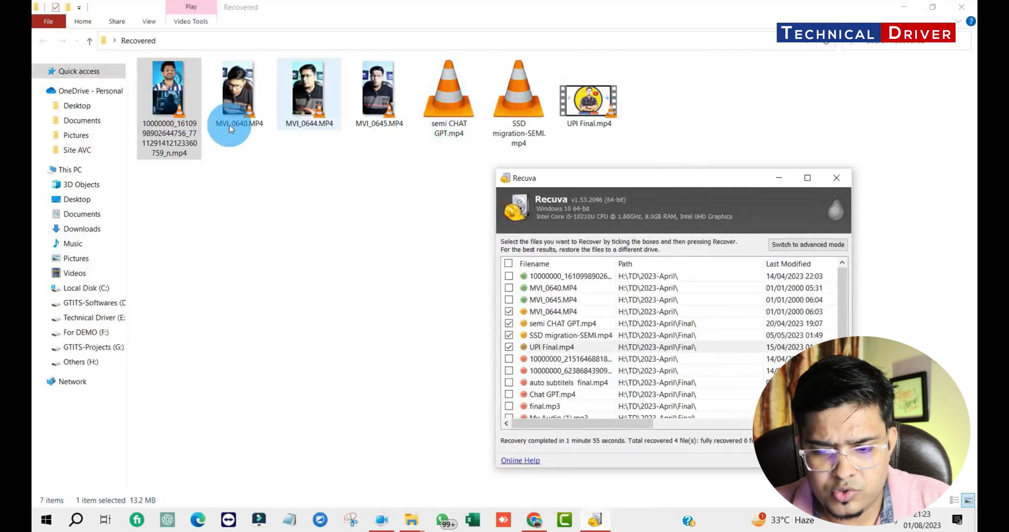
# Step: Locate MVI_0644.MP4 in both the Recuva list and the Recovered folder, play it, skip to near its end, and close the player
pyautogui.click(309, 121)
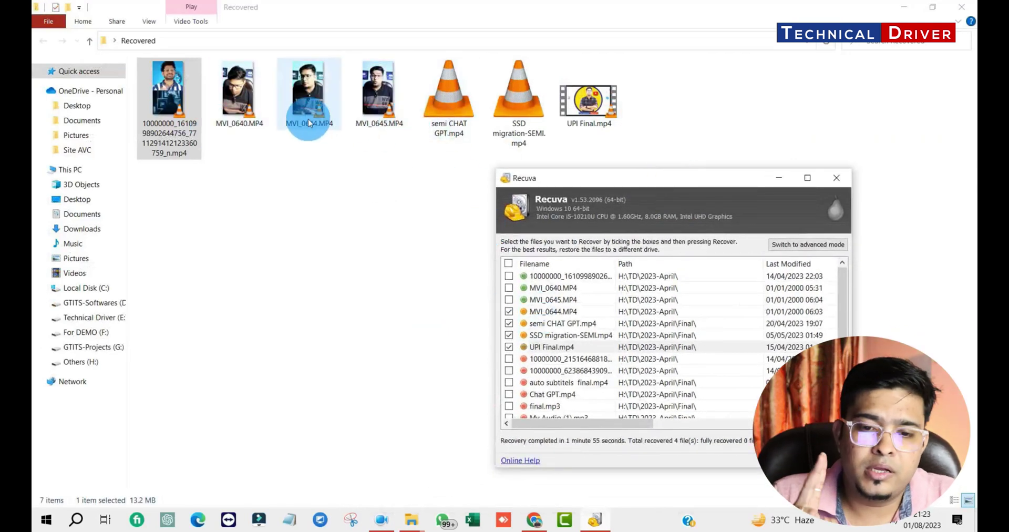
pyautogui.click(555, 311)
pyautogui.click(326, 109)
pyautogui.doubleClick(325, 111)
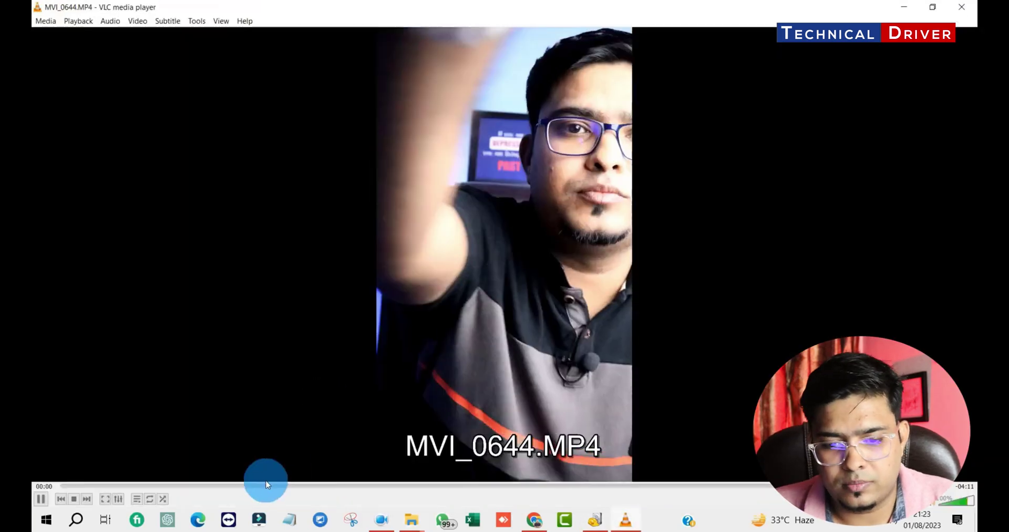
pyautogui.moveTo(262, 485); pyautogui.dragTo(860, 484)
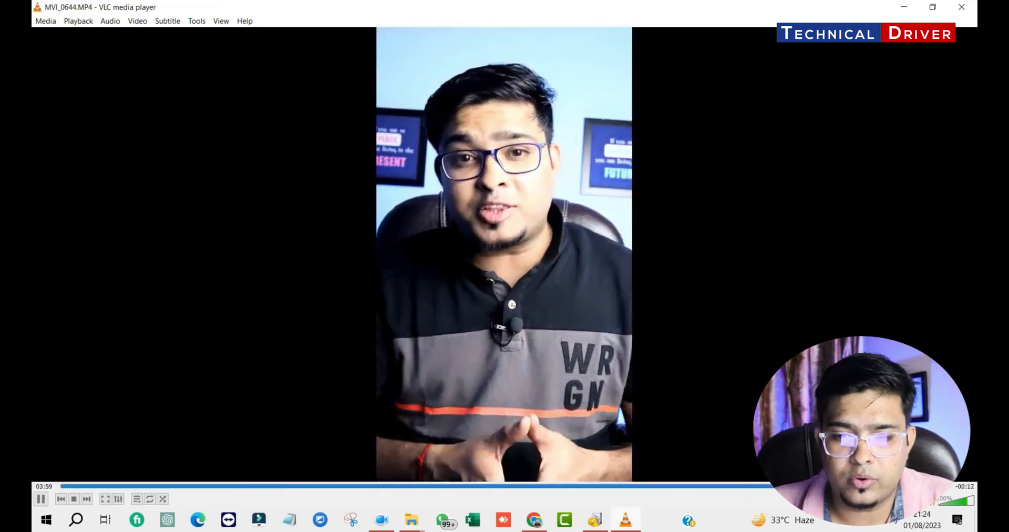
pyautogui.click(961, 7)
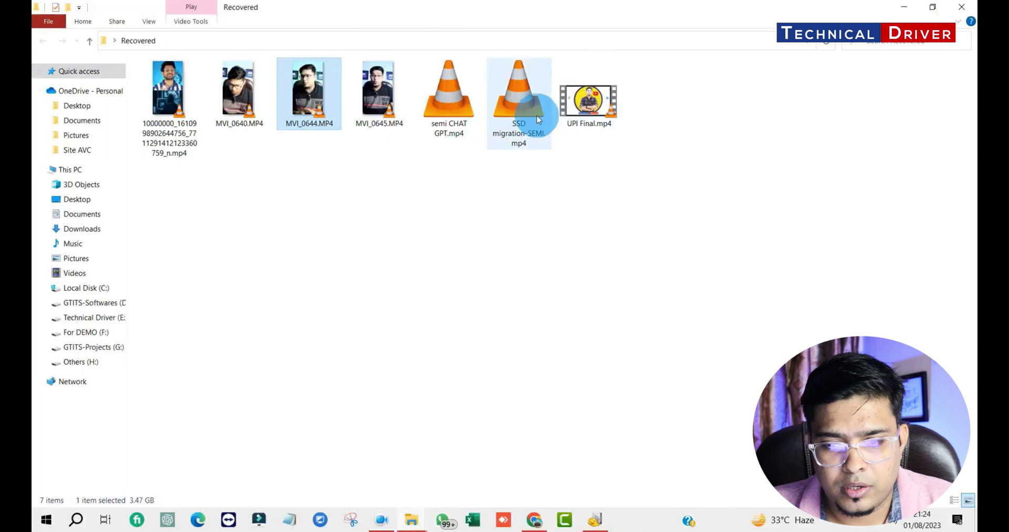
# Step: Try playing the recovered semi CHAT GPT.mp4 and SSD migration-SEMI.mp4 in VLC
pyautogui.doubleClick(449, 99)
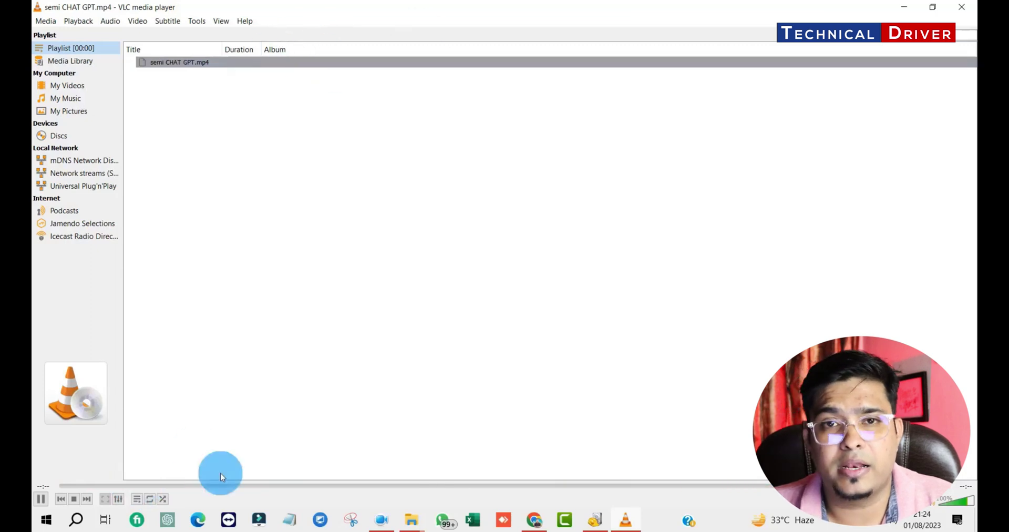
pyautogui.click(961, 7)
pyautogui.click(496, 115)
pyautogui.doubleClick(495, 115)
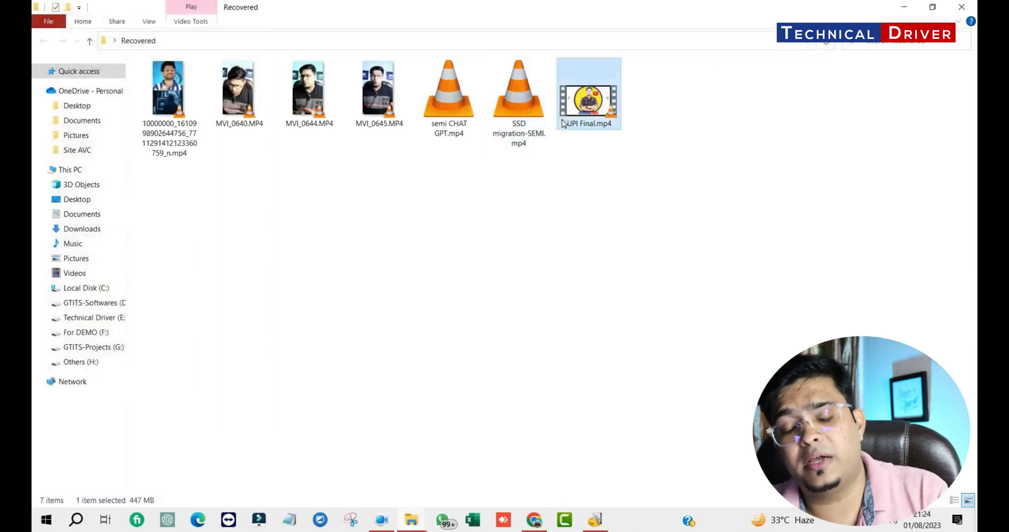
# Step: Play the recovered UPI Final.mp4, skip to near its end, and close the player
pyautogui.doubleClick(590, 90)
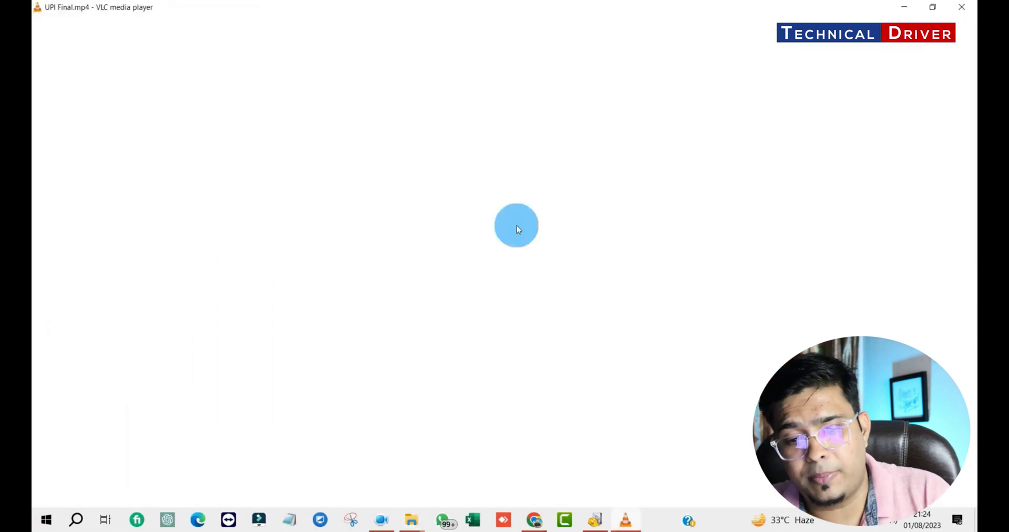
pyautogui.moveTo(323, 485); pyautogui.dragTo(907, 485)
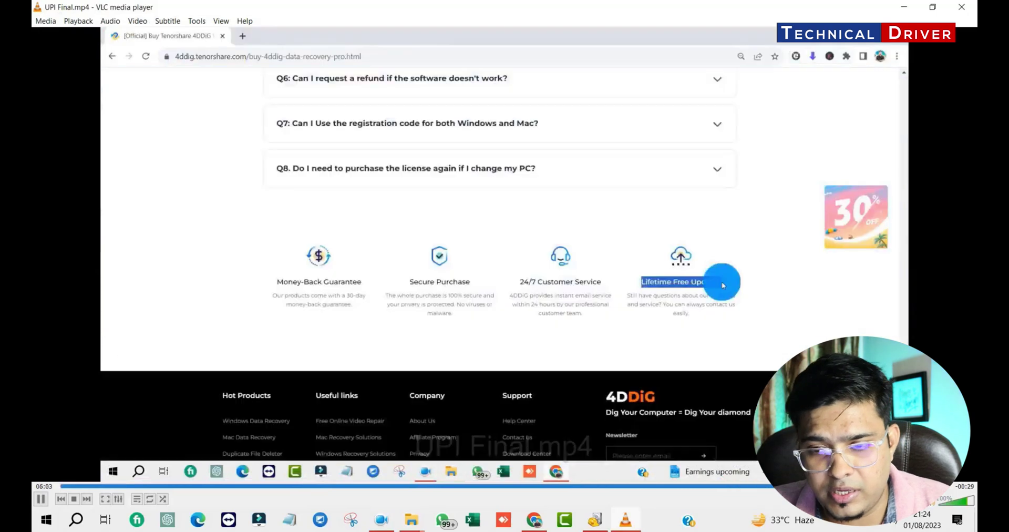
pyautogui.click(972, 5)
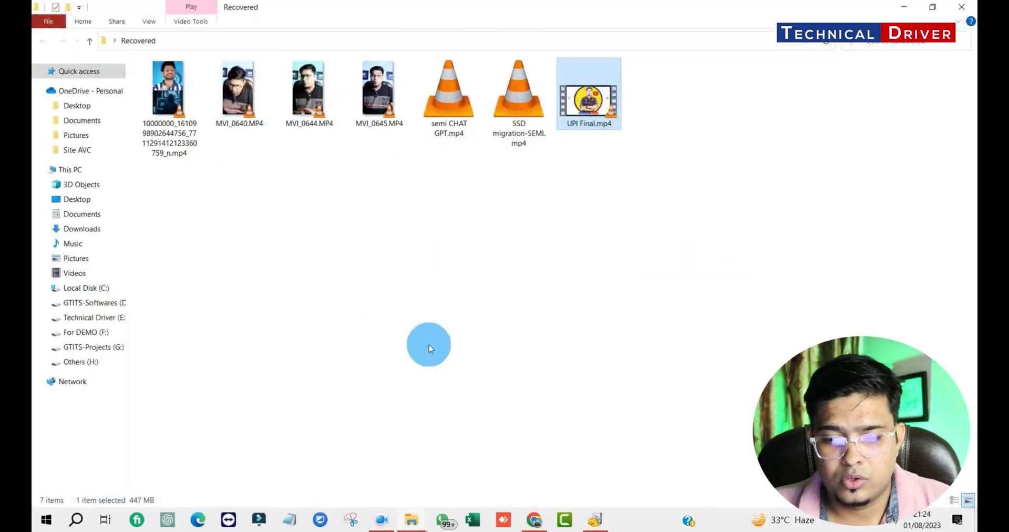
# Step: Return to Recuva, unmark the four files already recovered, and mark the first two red-flagged 10000000_ videos and auto subtitels final.mp4
pyautogui.moveTo(596, 524)
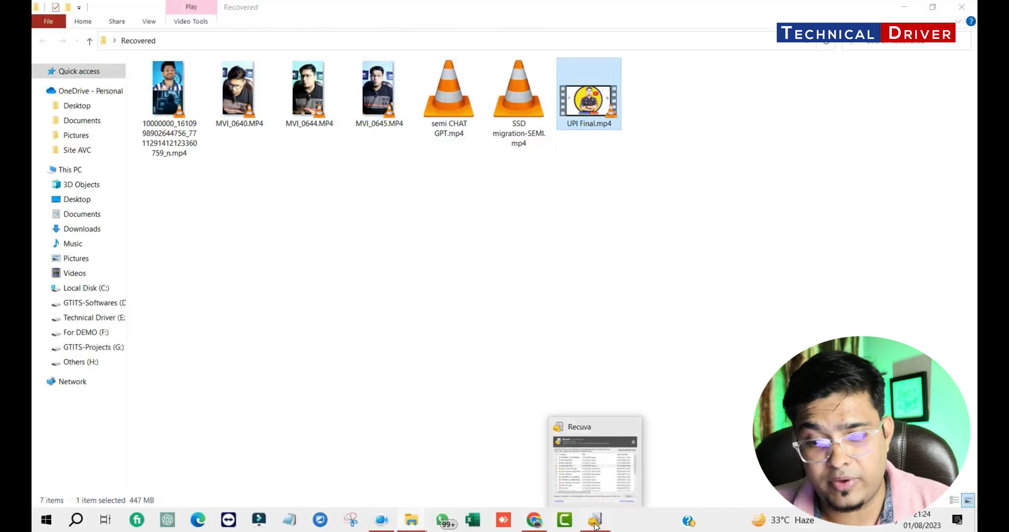
pyautogui.click(595, 524)
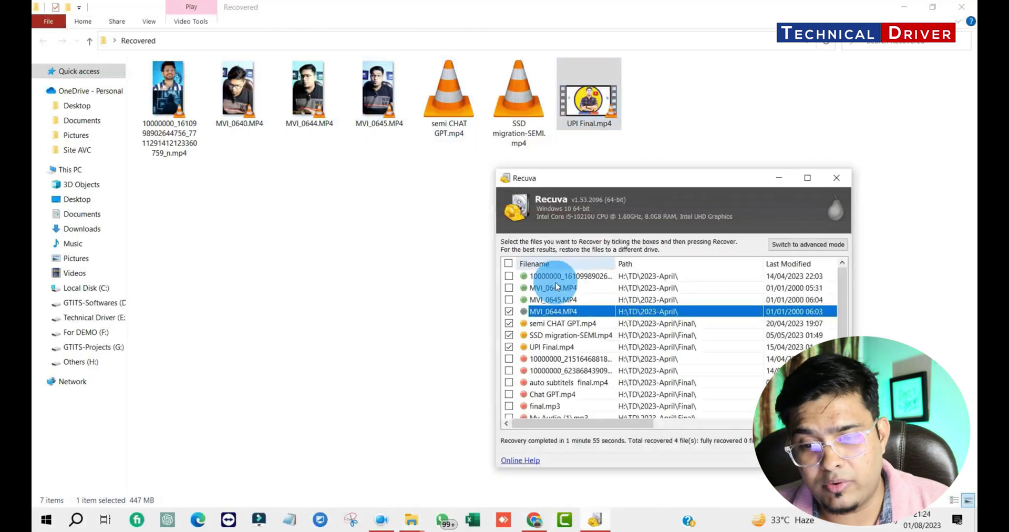
pyautogui.click(509, 323)
pyautogui.click(509, 335)
pyautogui.click(506, 359)
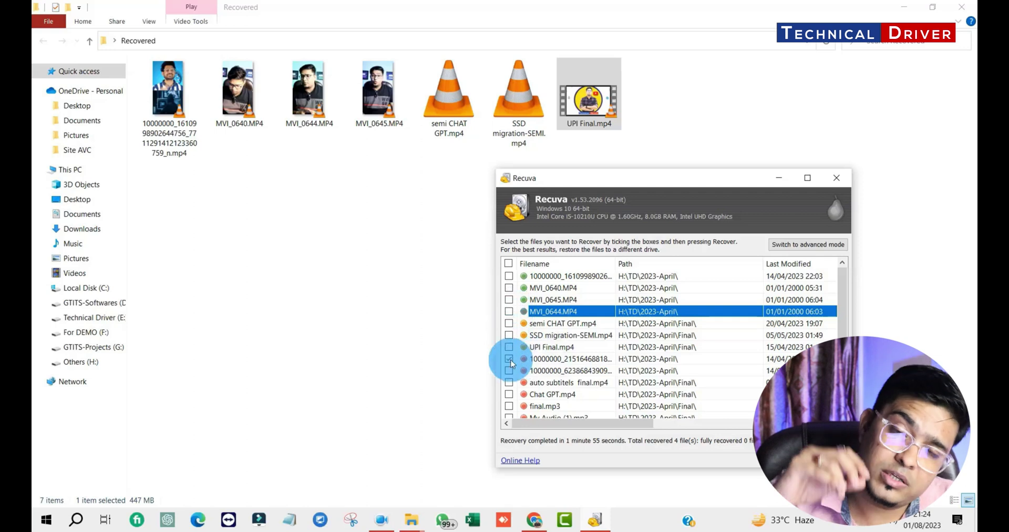
pyautogui.click(508, 371)
pyautogui.click(508, 382)
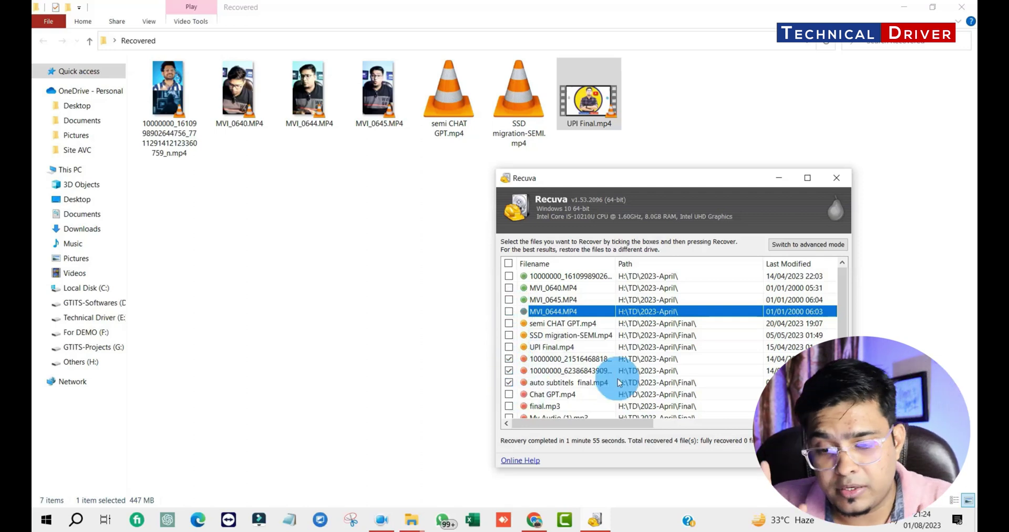
# Step: Try to recover the three marked red-flagged files and dismiss the completion message
pyautogui.click(820, 460)
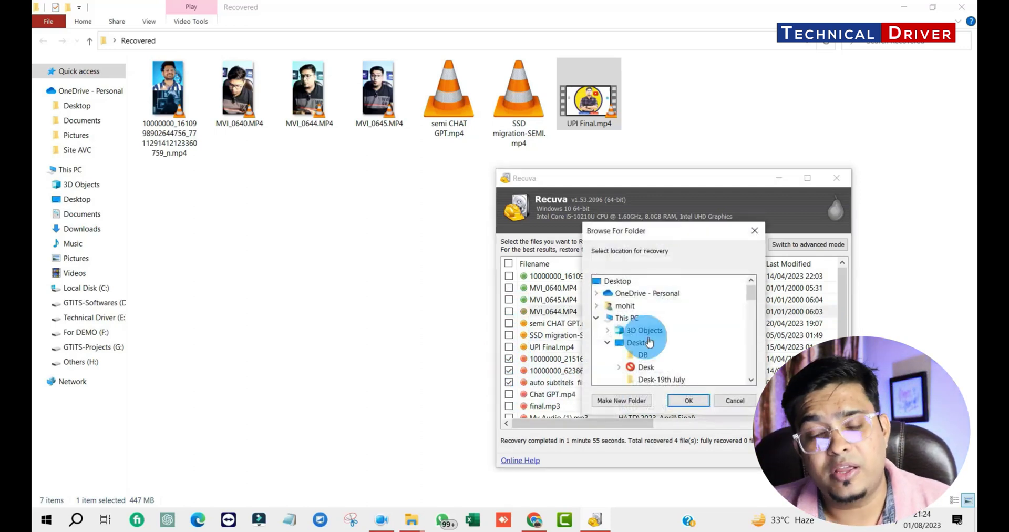
pyautogui.scroll(-2, 677, 373)
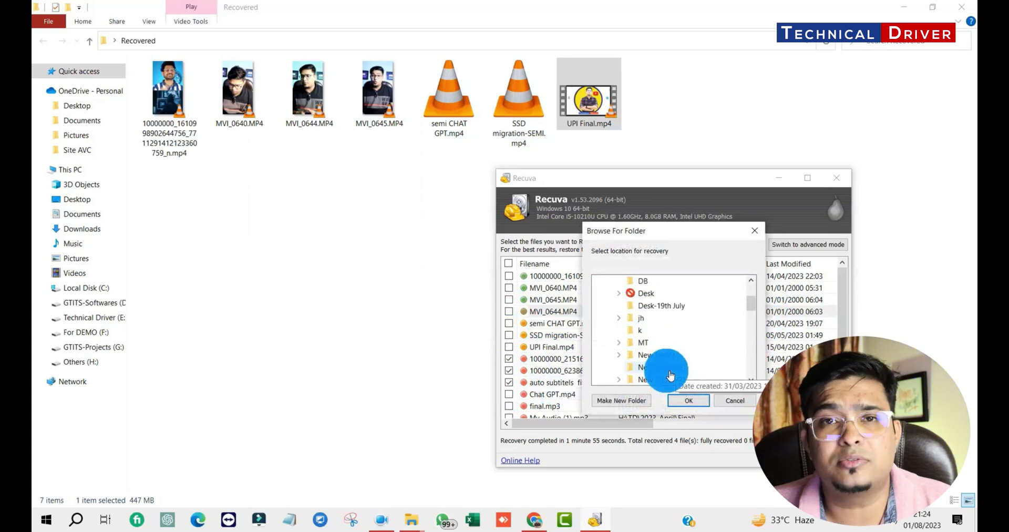
pyautogui.click(689, 400)
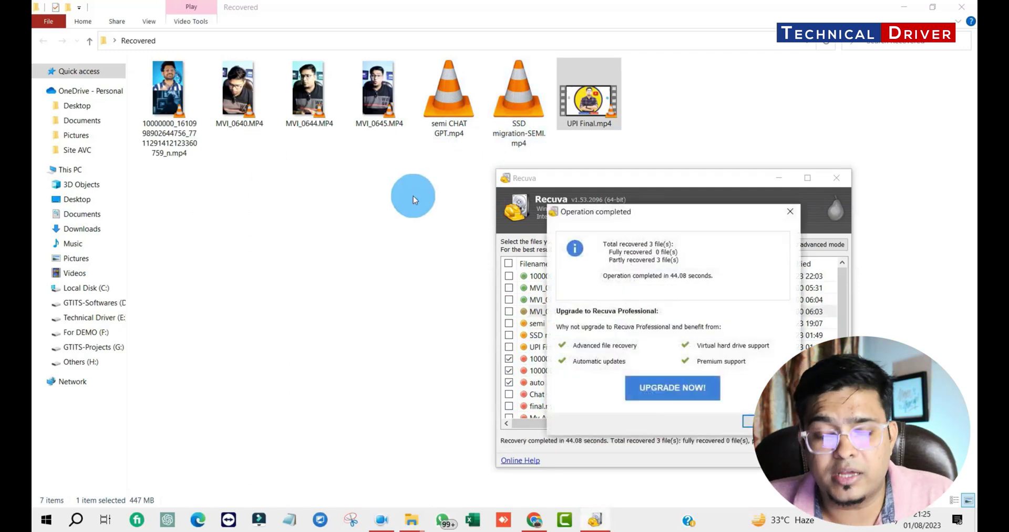
pyautogui.click(765, 420)
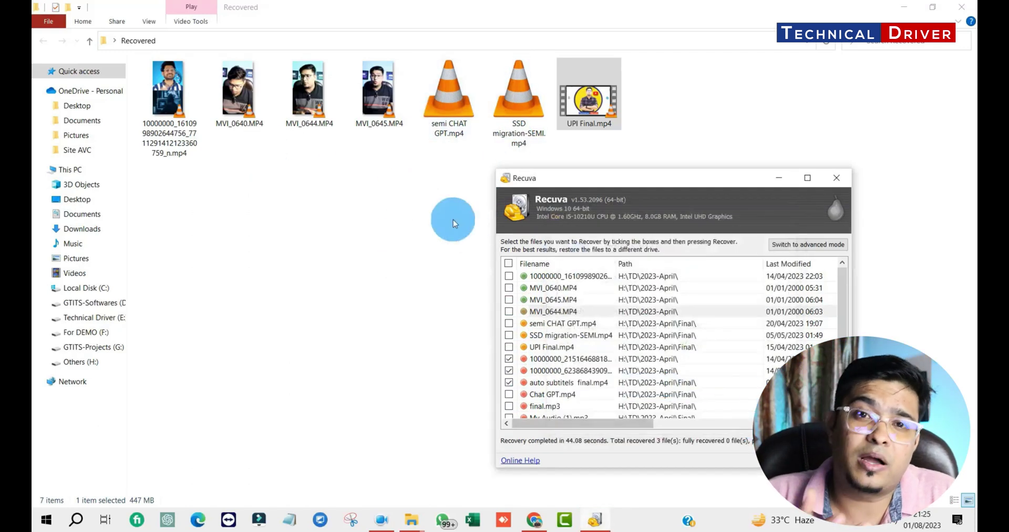
# Step: Refresh the Recovered folder to check for the three newly recovered files
pyautogui.rightClick(386, 216)
pyautogui.click(406, 264)
pyautogui.rightClick(406, 200)
pyautogui.click(432, 253)
# Step: Return to Recuva, recover the three marked files into the desktop's Recovered folder, and dismiss the completion message
pyautogui.click(595, 520)
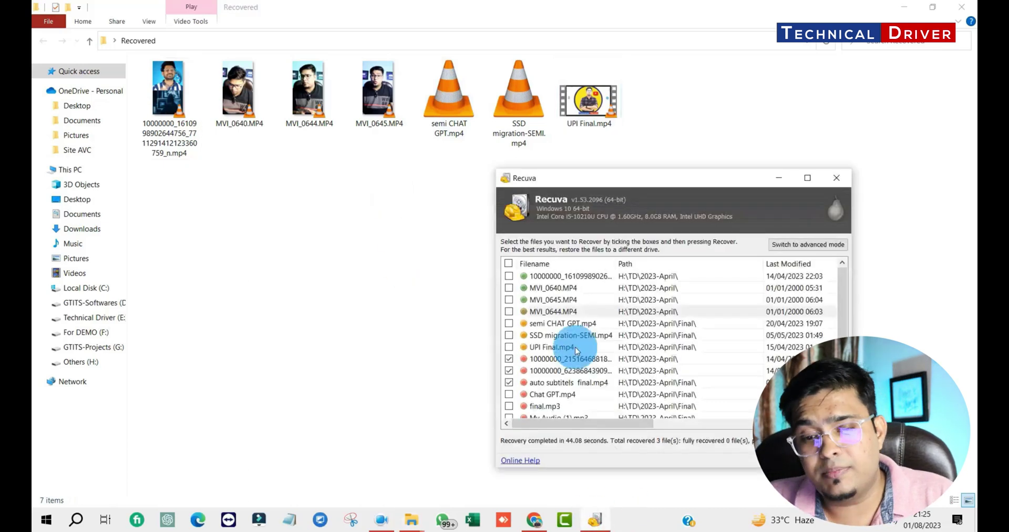
pyautogui.click(550, 358)
pyautogui.click(819, 460)
pyautogui.click(651, 366)
pyautogui.scroll(-5, 651, 367)
pyautogui.click(688, 400)
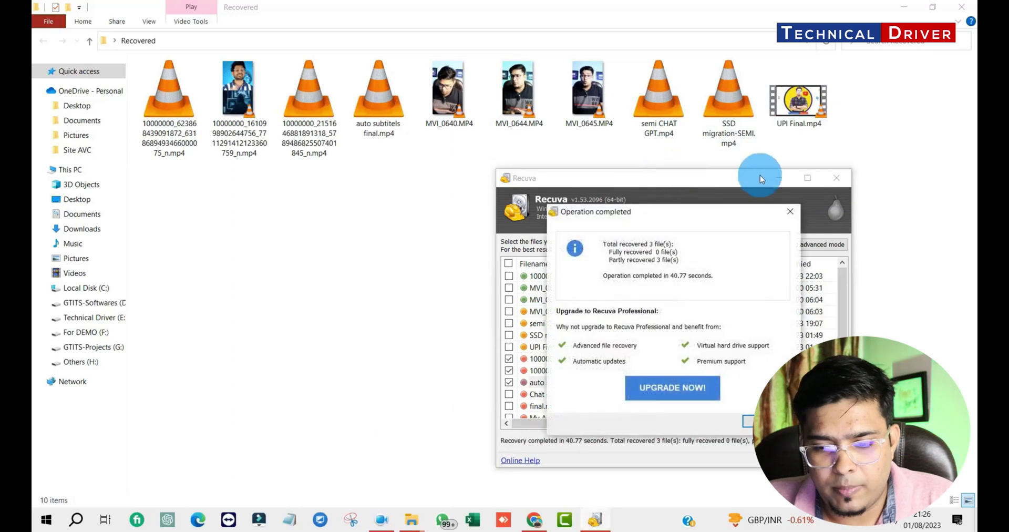
pyautogui.click(765, 421)
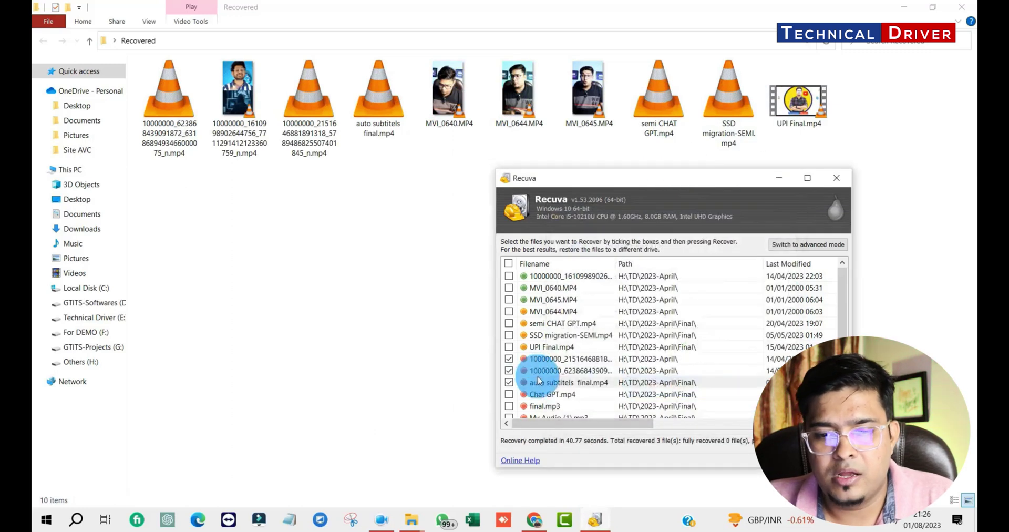
# Step: Refresh the Recovered folder and try playing the two newly recovered 10000000_ videos, closing the player after each
pyautogui.rightClick(322, 178)
pyautogui.click(348, 227)
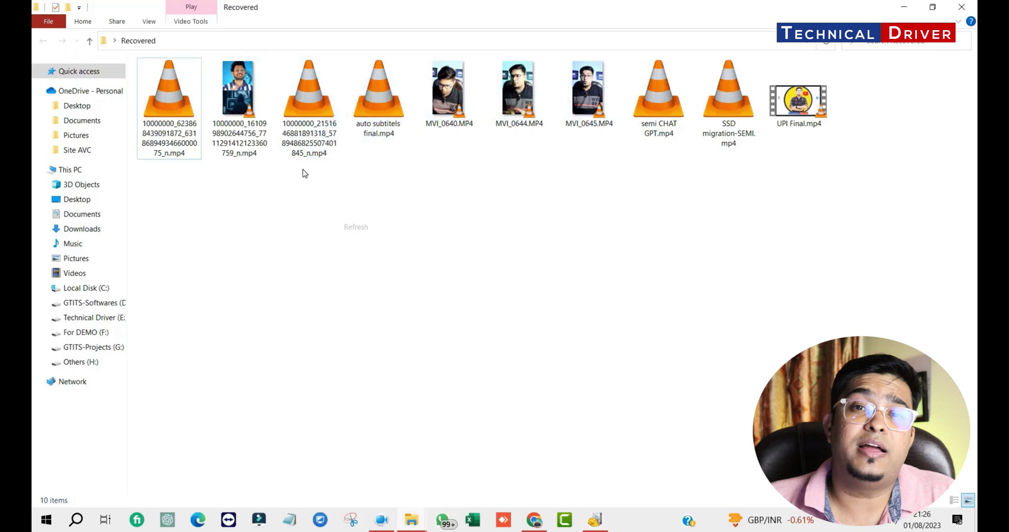
pyautogui.click(179, 127)
pyautogui.doubleClick(184, 128)
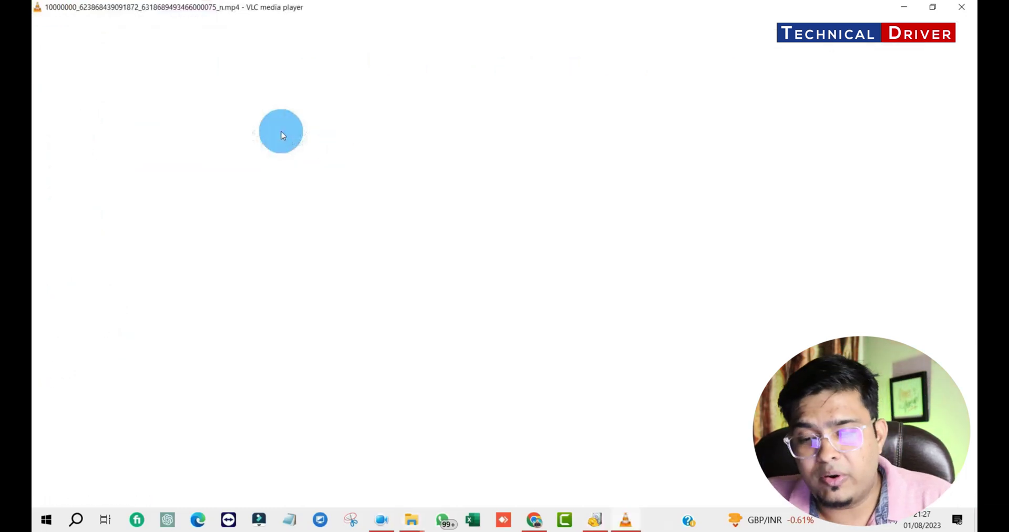
pyautogui.click(961, 7)
pyautogui.click(314, 100)
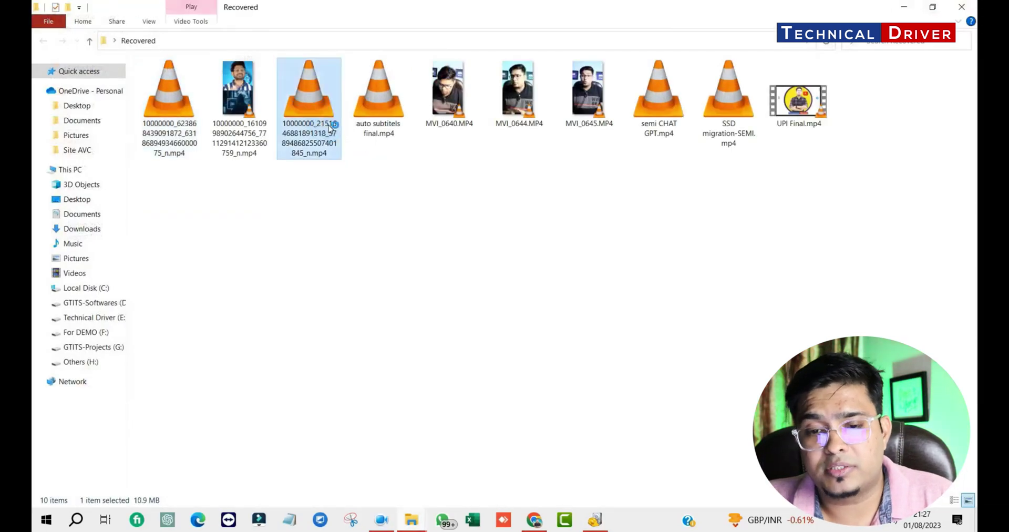
pyautogui.doubleClick(313, 100)
pyautogui.click(952, 12)
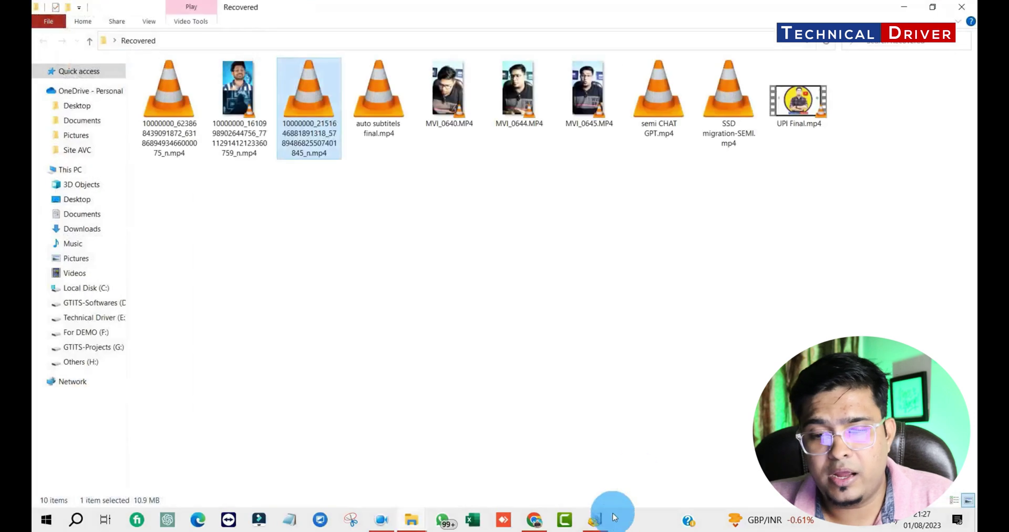
# Step: Try playing the recovered auto subtitels final.mp4 in VLC and close the player
pyautogui.click(595, 520)
pyautogui.doubleClick(393, 126)
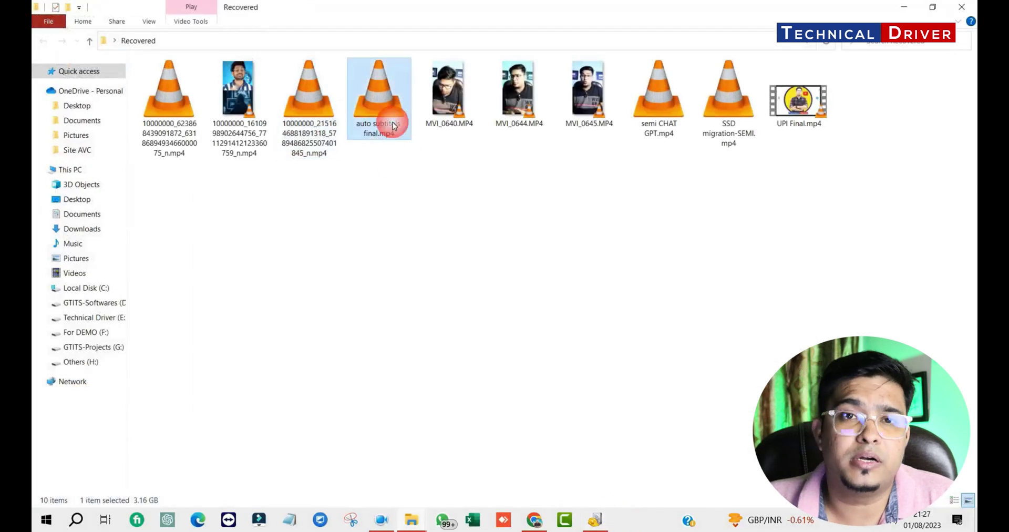
pyautogui.click(961, 7)
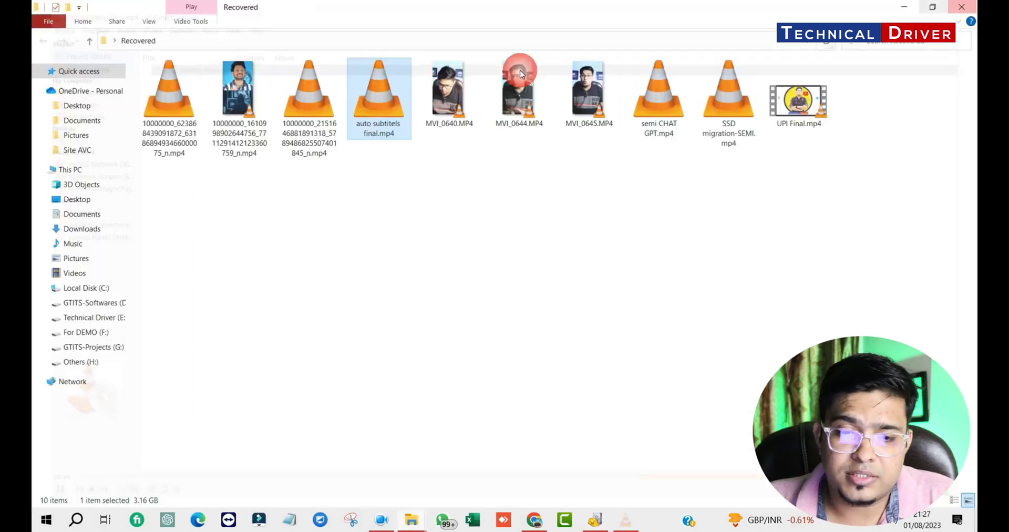
# Step: Try opening auto subtitels final.mp4 with Windows Media Player, then dismiss the error and close the player
pyautogui.rightClick(395, 112)
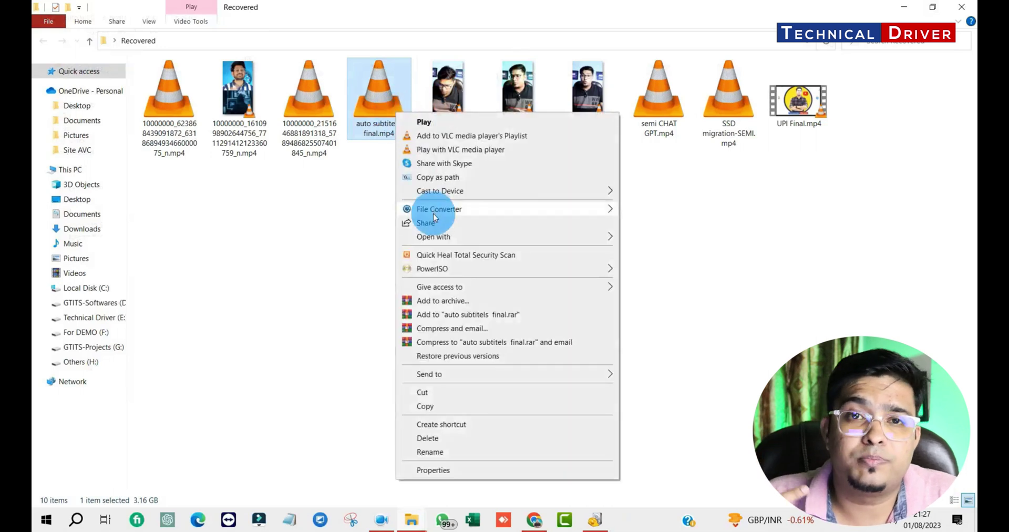
pyautogui.moveTo(615, 238)
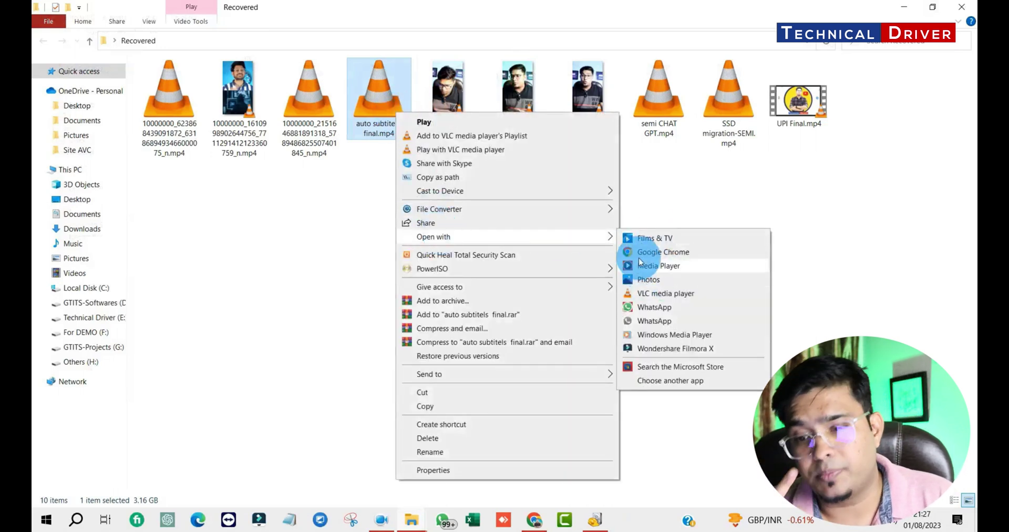
pyautogui.click(650, 334)
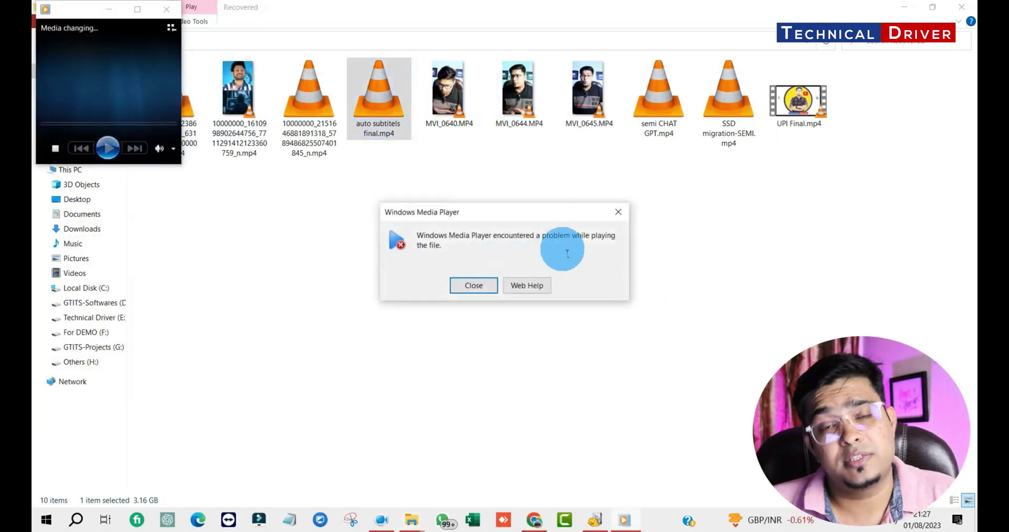
pyautogui.click(489, 286)
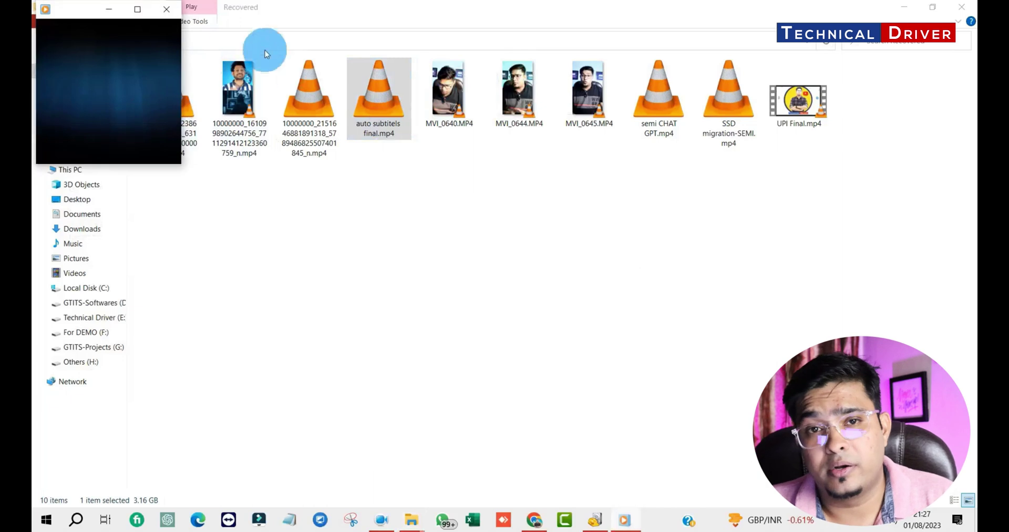
pyautogui.click(166, 8)
# Step: Review the remaining files in Recuva's list, close Recuva, and minimize the Recovered folder
pyautogui.click(597, 521)
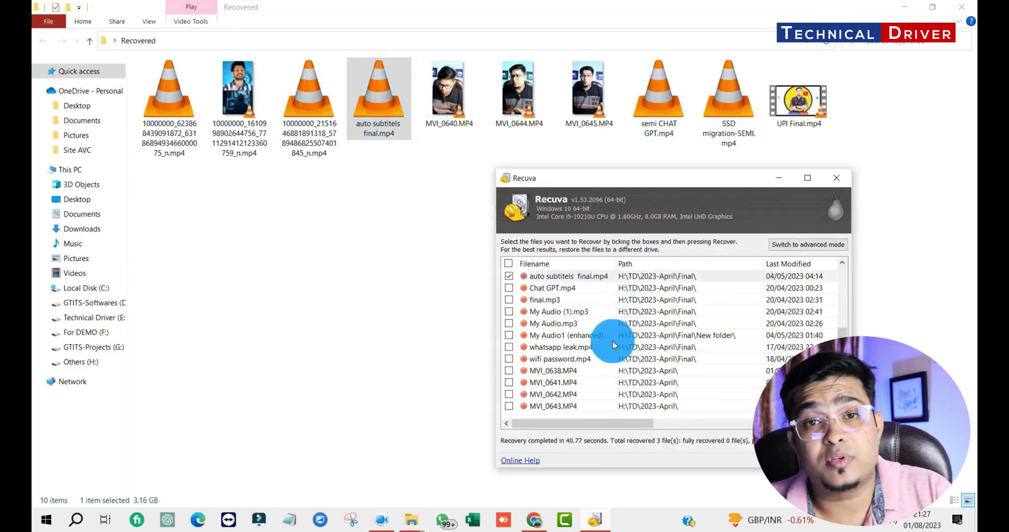
pyautogui.scroll(3, 604, 349)
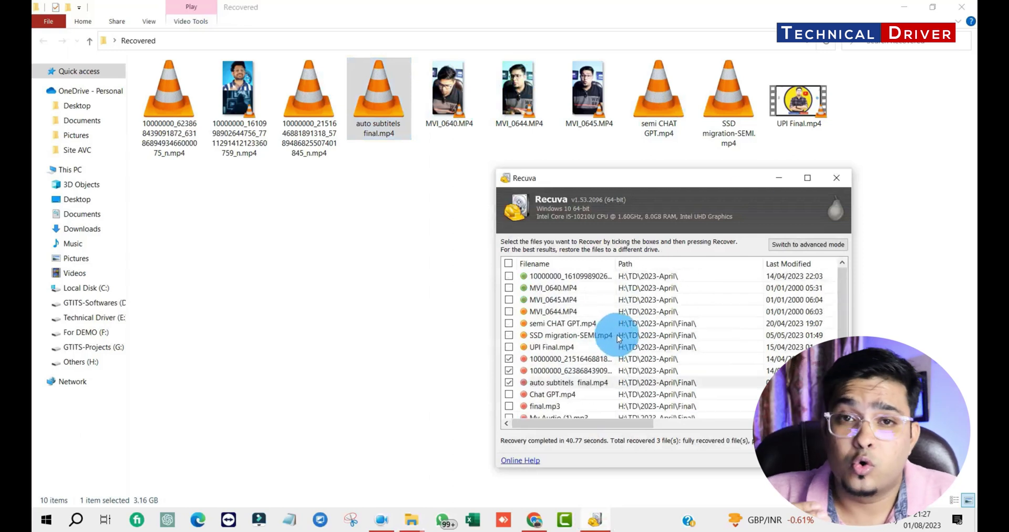
pyautogui.click(840, 185)
pyautogui.click(904, 7)
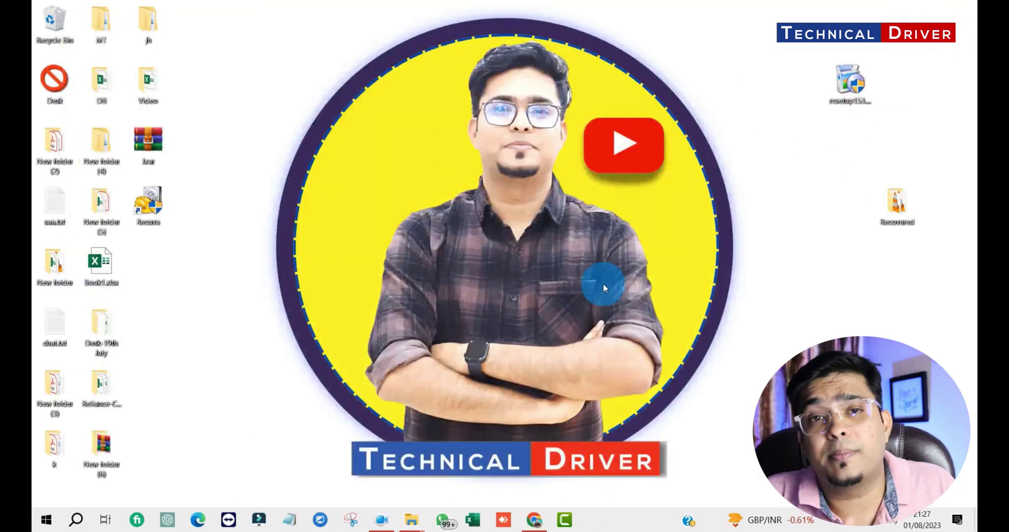
# Step: Switch to Chrome and go back to the Recuva download page comparing the free and paid editions
pyautogui.click(544, 519)
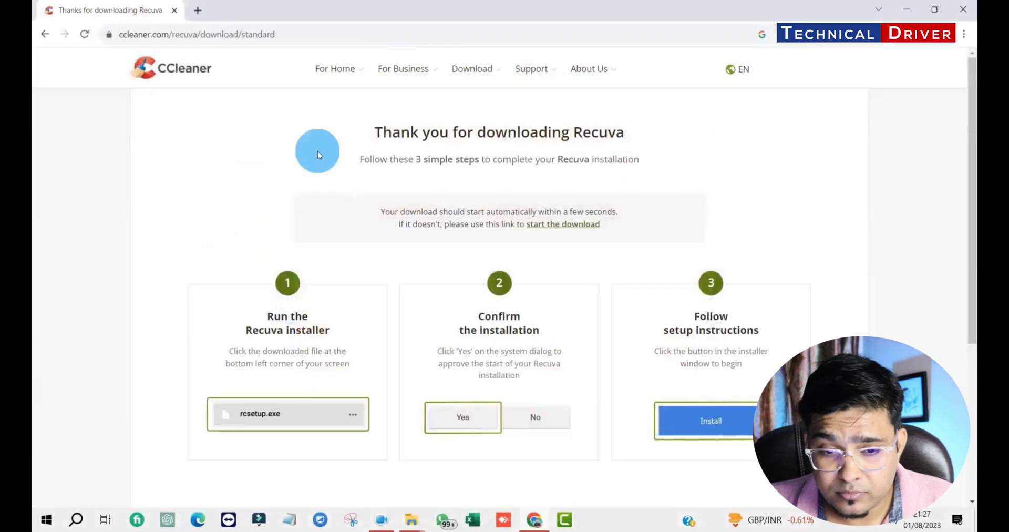
pyautogui.click(42, 33)
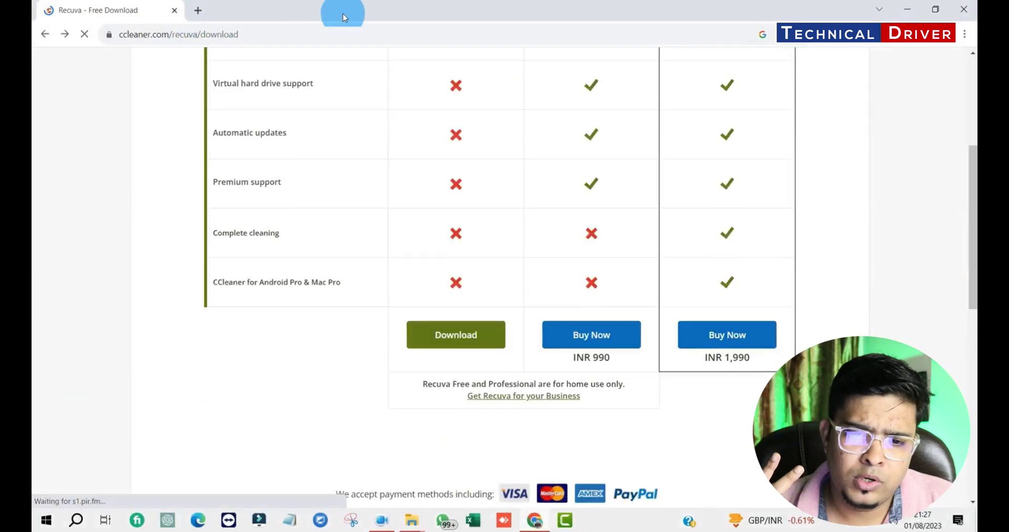
# Step: Search Google for "easeus data recovery" in a new tab and open the official EaseUS Data Recovery Wizard page
pyautogui.click(199, 12)
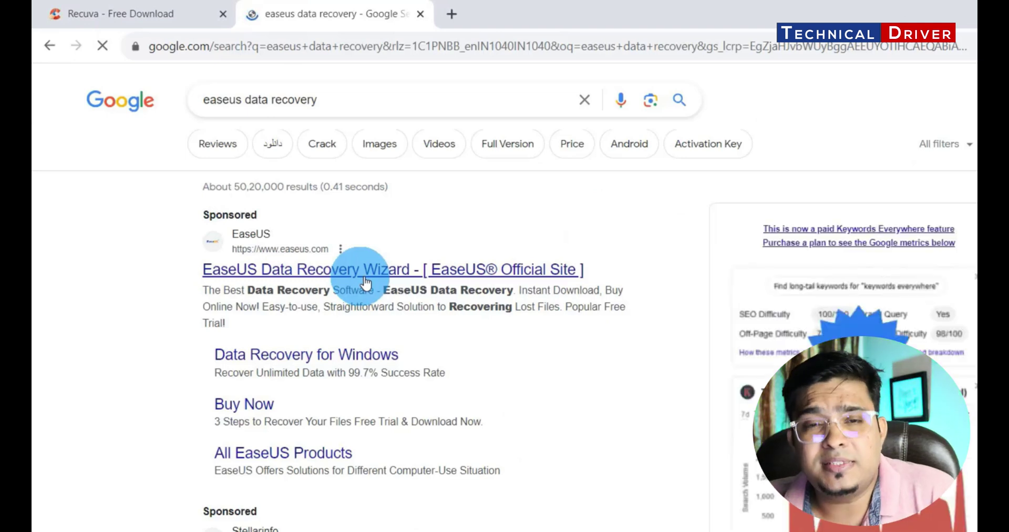
pyautogui.click(365, 273)
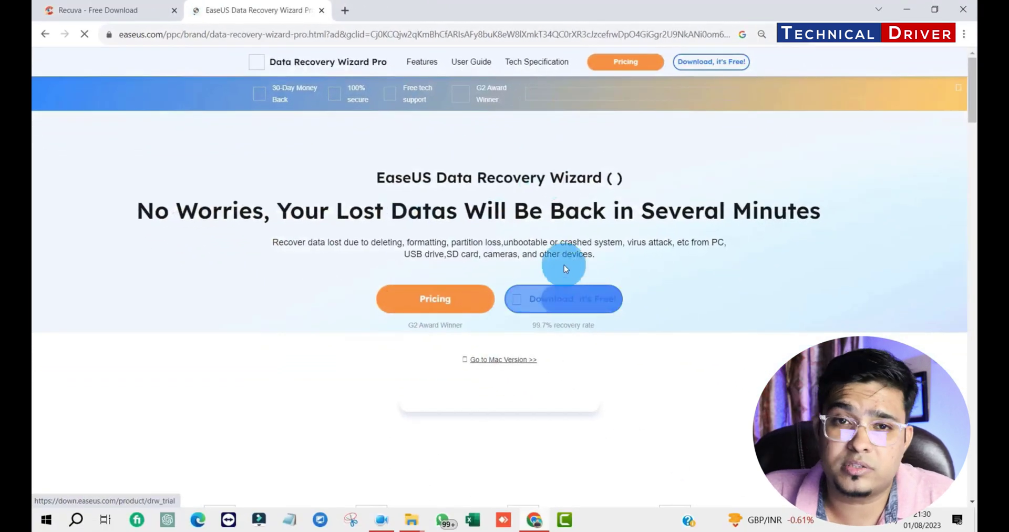
pyautogui.moveTo(134, 213); pyautogui.dragTo(826, 218)
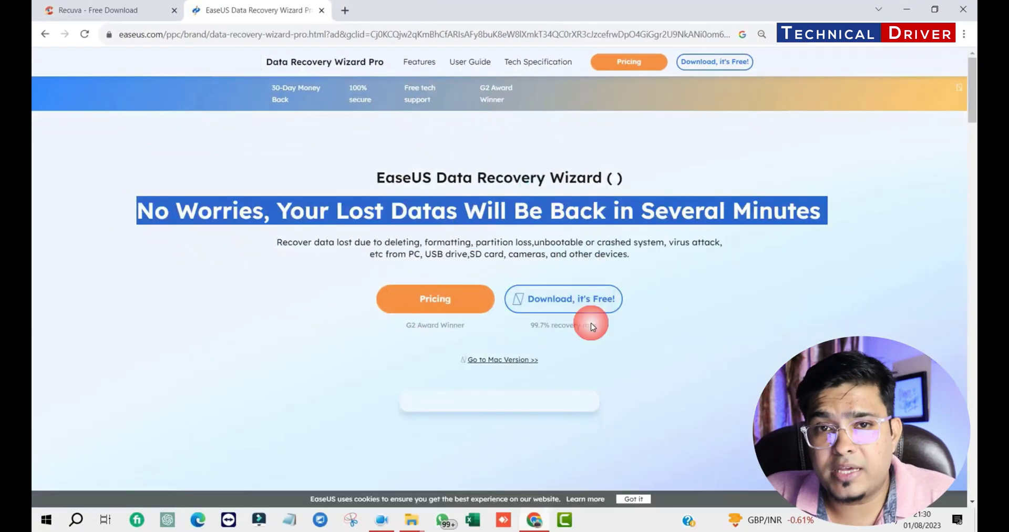
# Step: Download the free EaseUS Data Recovery Wizard installer and save it under its suggested file name
pyautogui.click(569, 299)
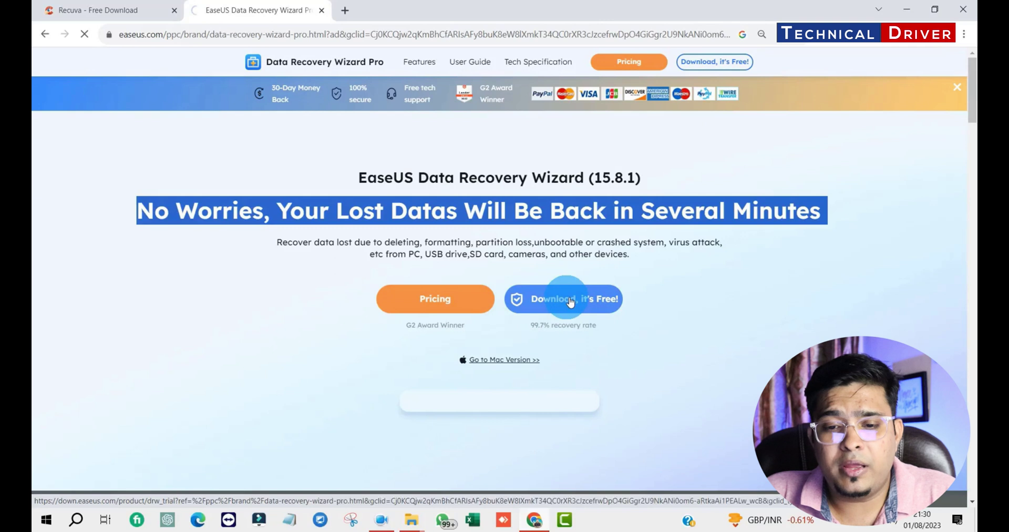
pyautogui.tripleClick(529, 327)
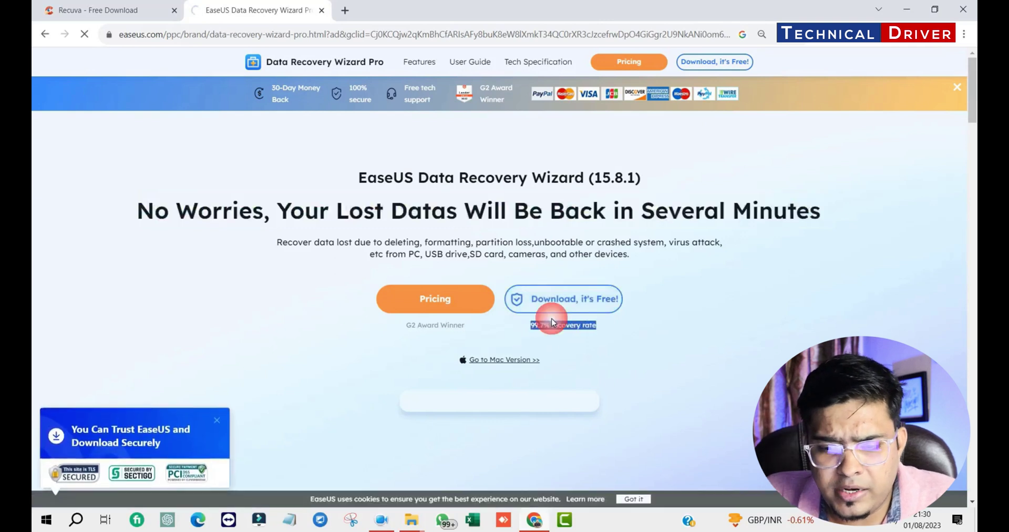
pyautogui.scroll(-1, 459, 251)
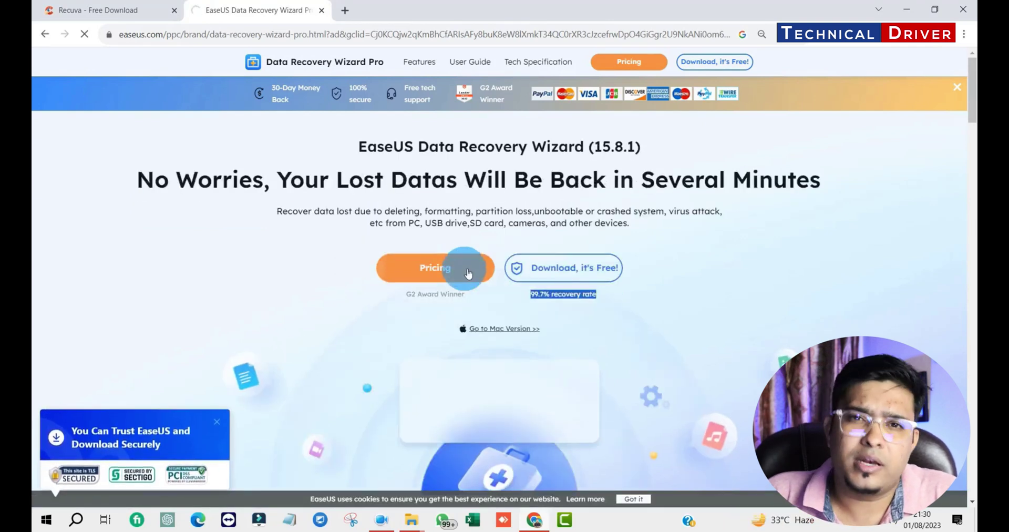
pyautogui.click(560, 279)
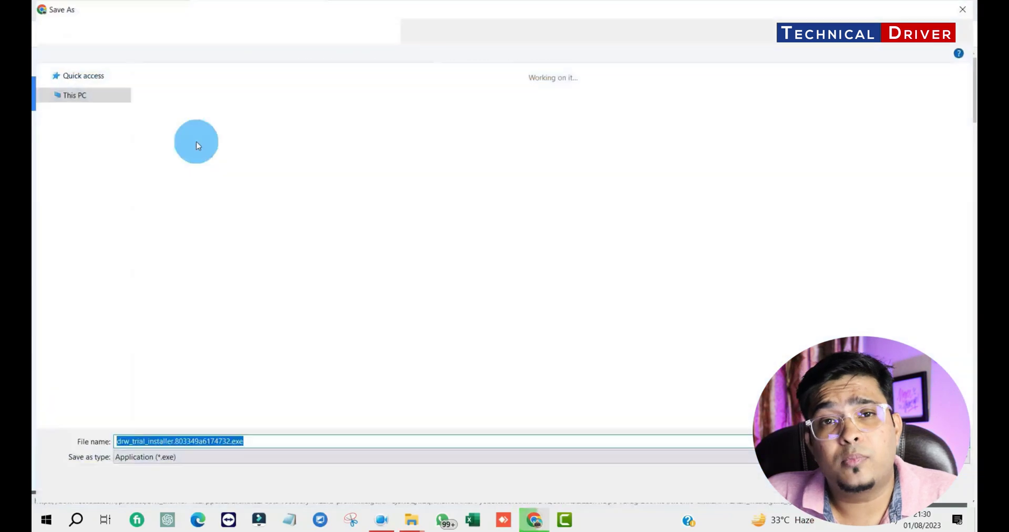
pyautogui.click(866, 487)
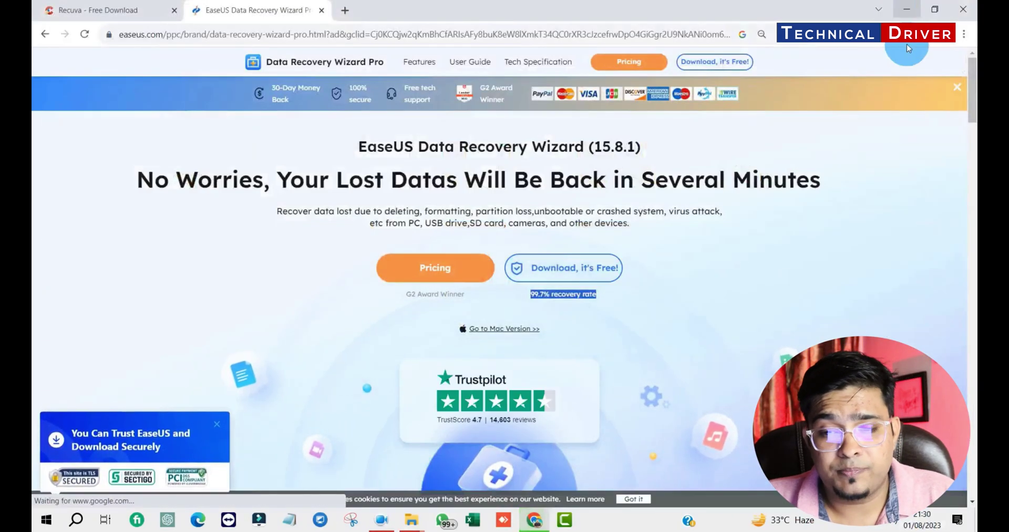
# Step: Minimize the browser to return to the desktop and dismiss the extra EaseUS pop-up beside the recovery wizard
pyautogui.click(906, 9)
pyautogui.rightClick(213, 243)
pyautogui.click(236, 274)
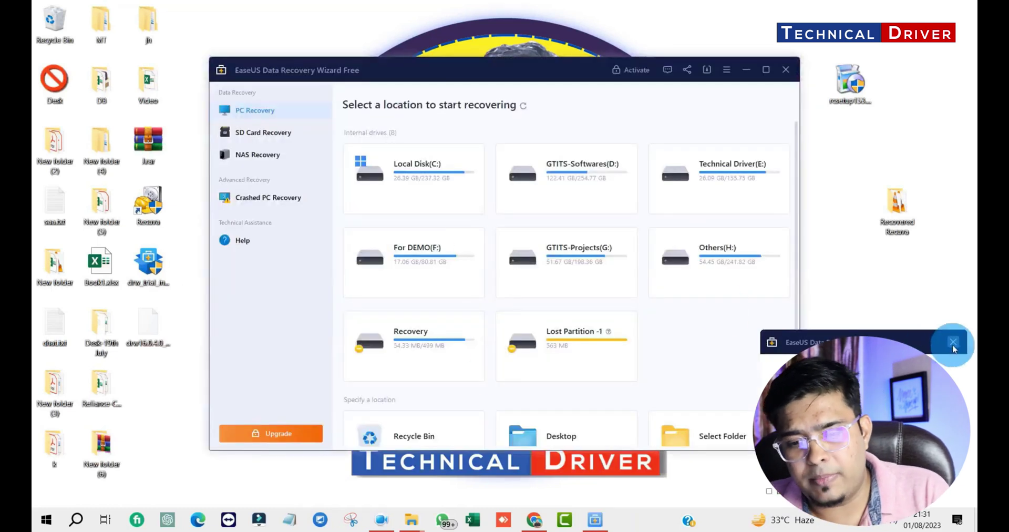
pyautogui.click(953, 343)
# Step: Open the folder chooser for a specific recovery location and look through its folder tree
pyautogui.scroll(-1, 630, 362)
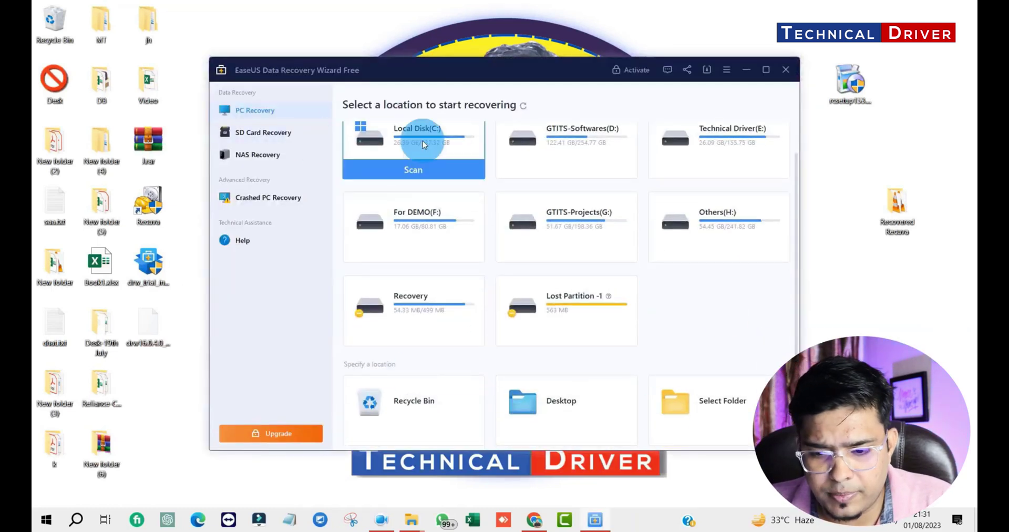
pyautogui.click(704, 444)
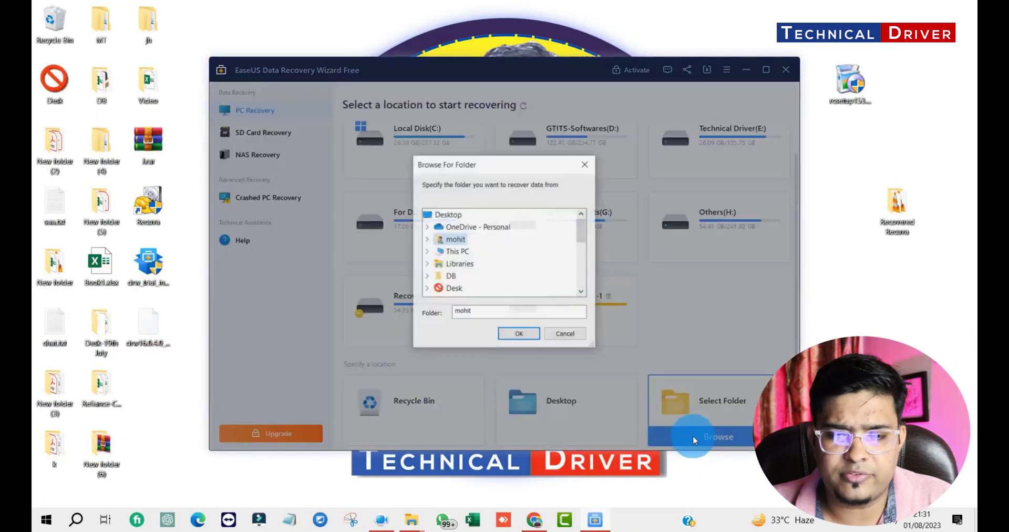
pyautogui.scroll(-5, 519, 266)
pyautogui.scroll(5, 465, 267)
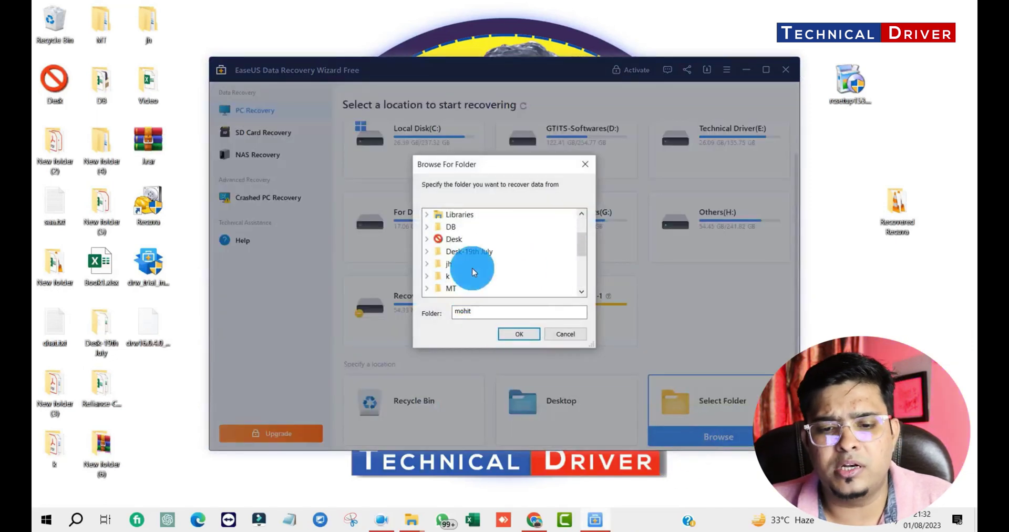
pyautogui.scroll(-5, 473, 274)
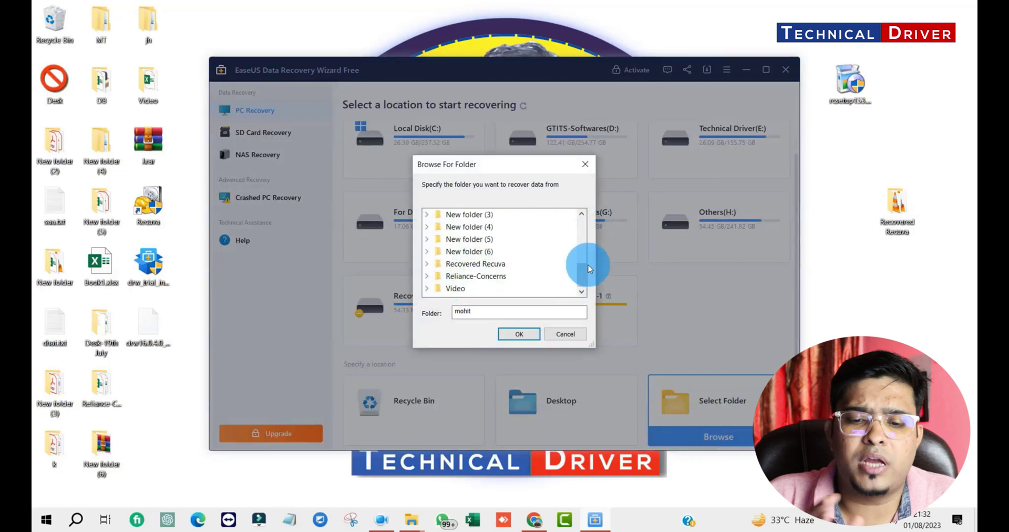
pyautogui.moveTo(588, 268); pyautogui.dragTo(585, 226)
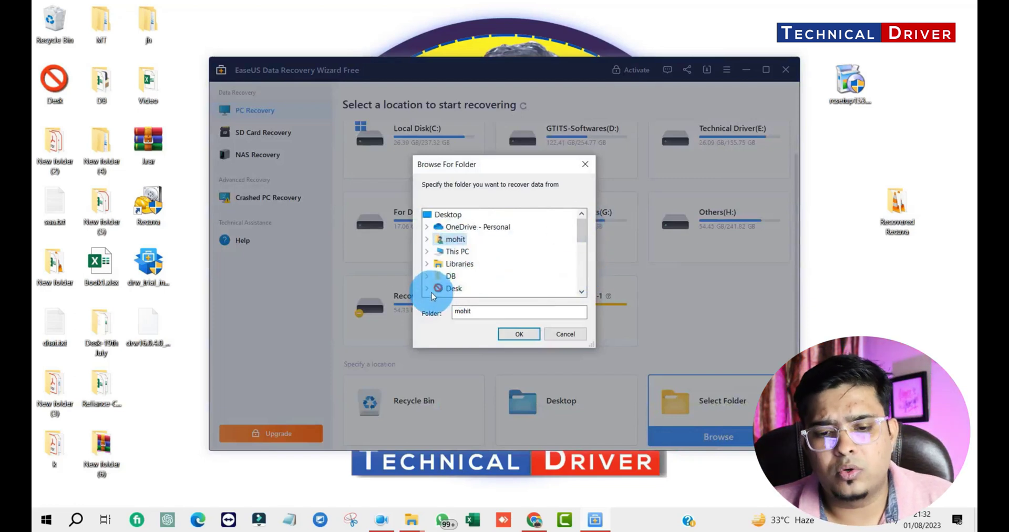
pyautogui.scroll(3, 436, 268)
# Step: Choose the 2023-April folder inside TD on the Others (H:) drive and start scanning it for lost files
pyautogui.click(463, 251)
pyautogui.scroll(-3, 480, 268)
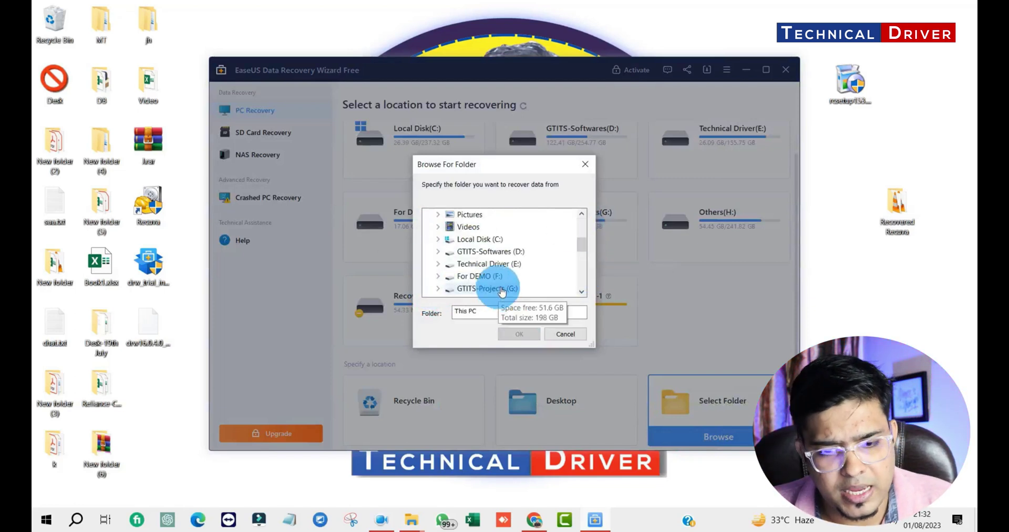
pyautogui.click(472, 263)
pyautogui.doubleClick(473, 264)
pyautogui.scroll(-3, 493, 276)
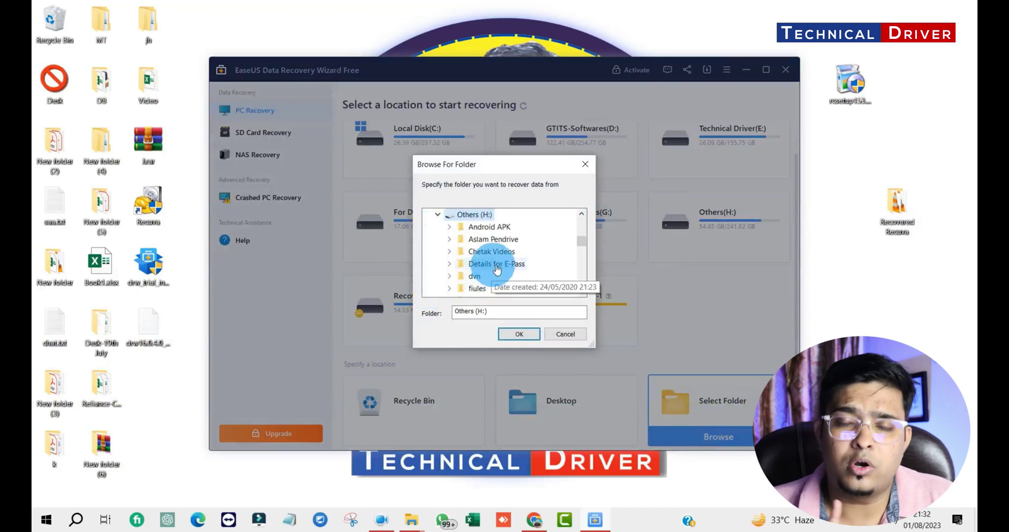
pyautogui.scroll(-2, 489, 270)
pyautogui.doubleClick(465, 275)
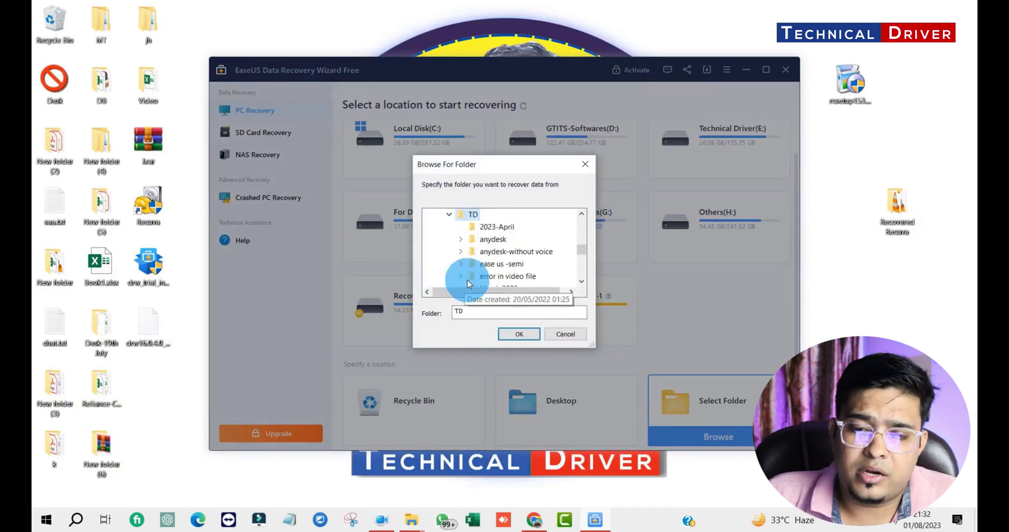
pyautogui.click(496, 229)
pyautogui.click(518, 334)
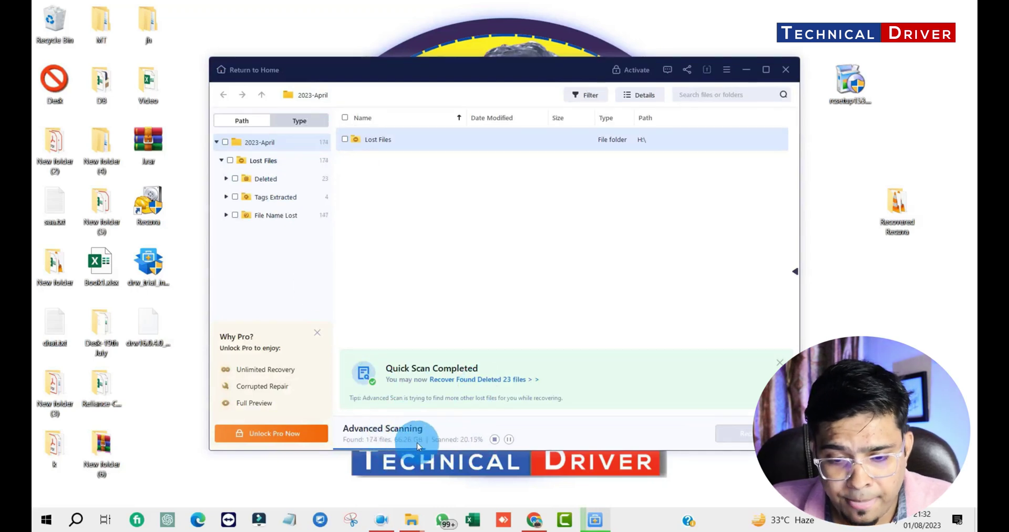
# Step: Switch to Chrome to review the EaseUS product page while the scan runs, then minimize the browser
pyautogui.click(532, 520)
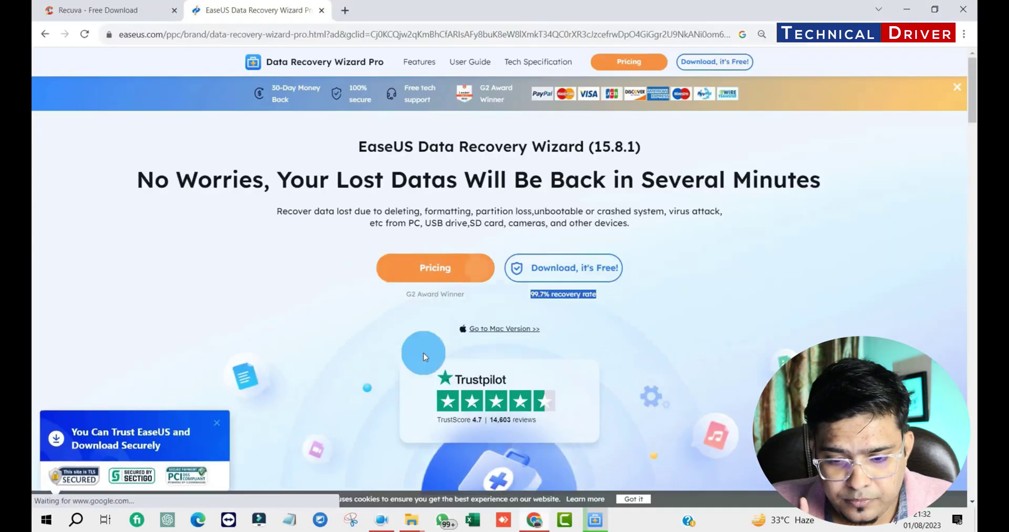
pyautogui.scroll(-5, 444, 367)
pyautogui.scroll(-2, 494, 332)
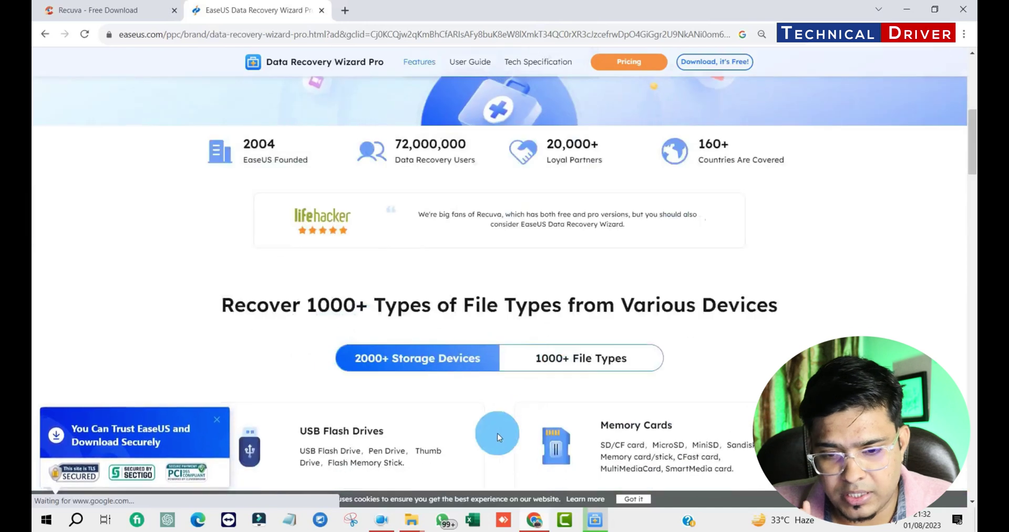
pyautogui.scroll(-6, 357, 350)
pyautogui.scroll(10, 357, 346)
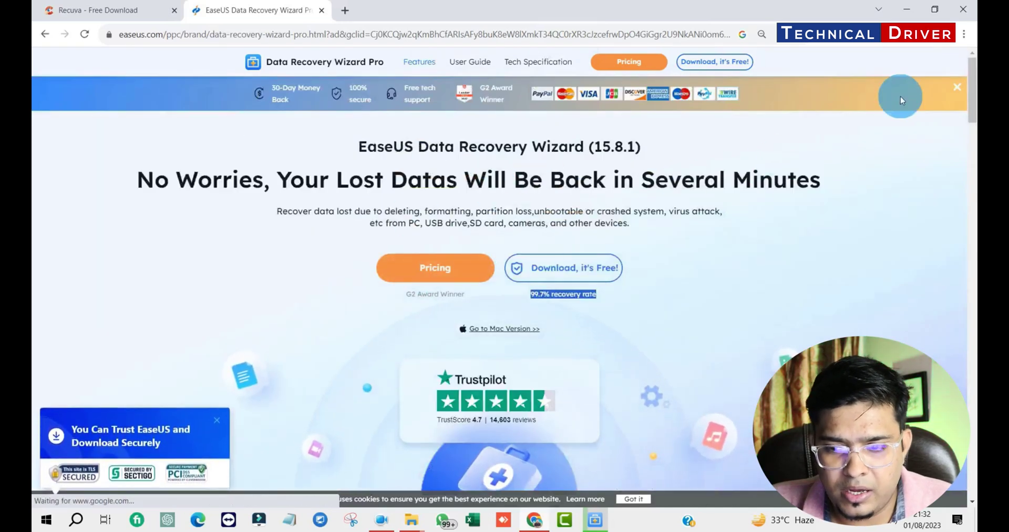
pyautogui.click(907, 7)
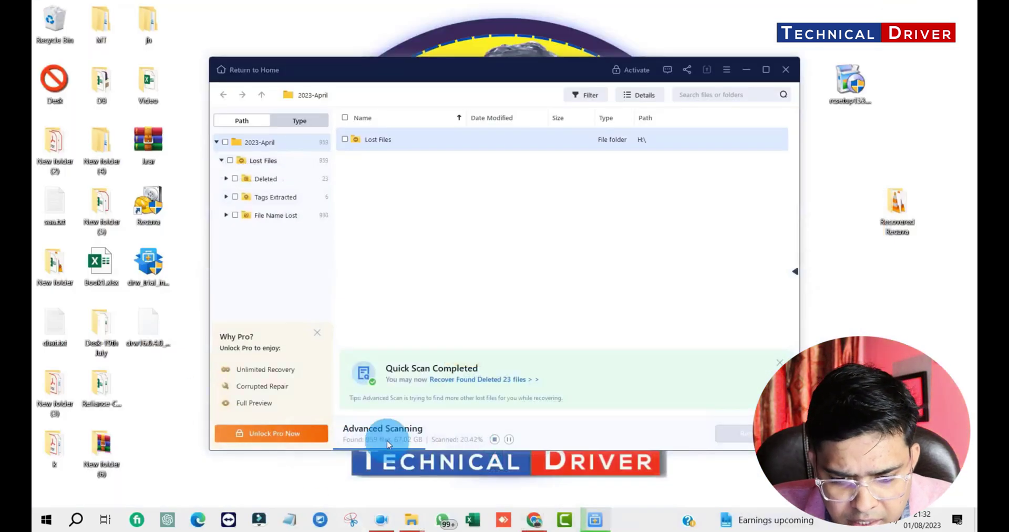
# Step: Group the scan results by file type and look through the jpg files under Pictures
pyautogui.click(292, 123)
pyautogui.click(368, 176)
pyautogui.doubleClick(367, 176)
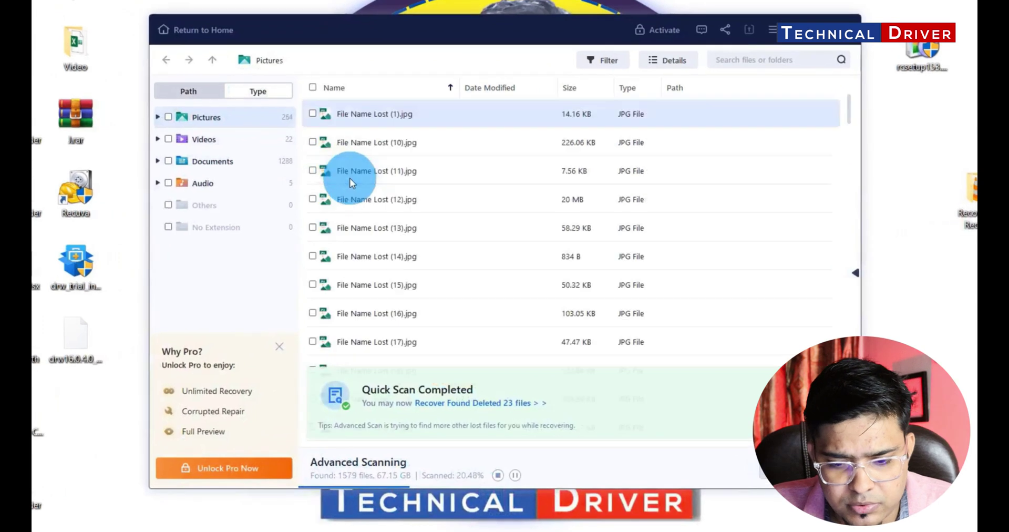
pyautogui.click(356, 199)
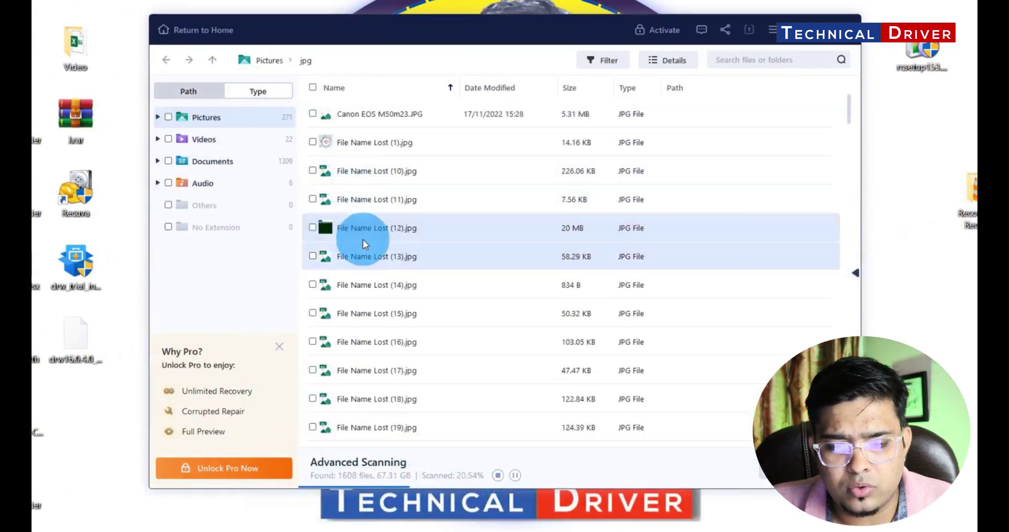
# Step: Open the mp4 folder under Videos and review the lost video files found
pyautogui.click(210, 139)
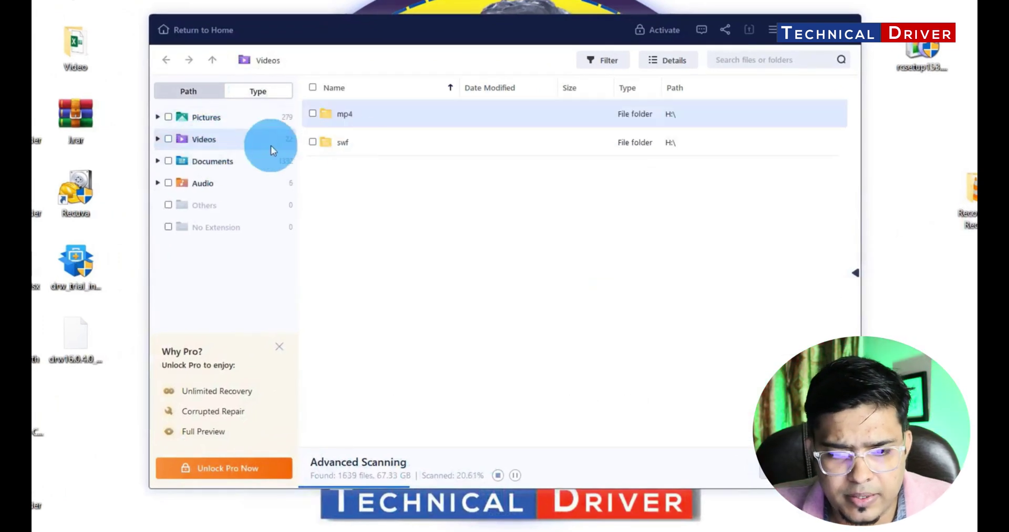
pyautogui.doubleClick(345, 122)
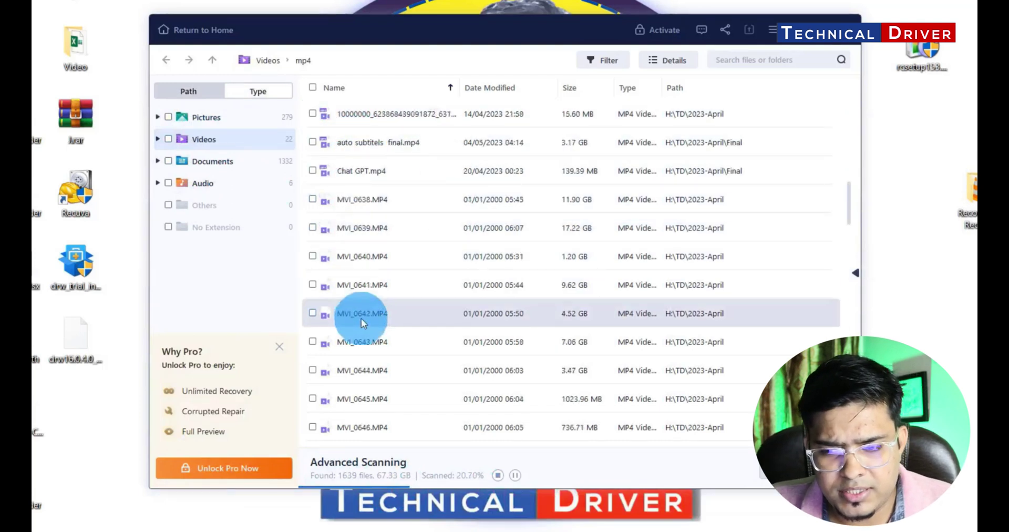
pyautogui.scroll(-5, 361, 337)
pyautogui.scroll(4, 361, 392)
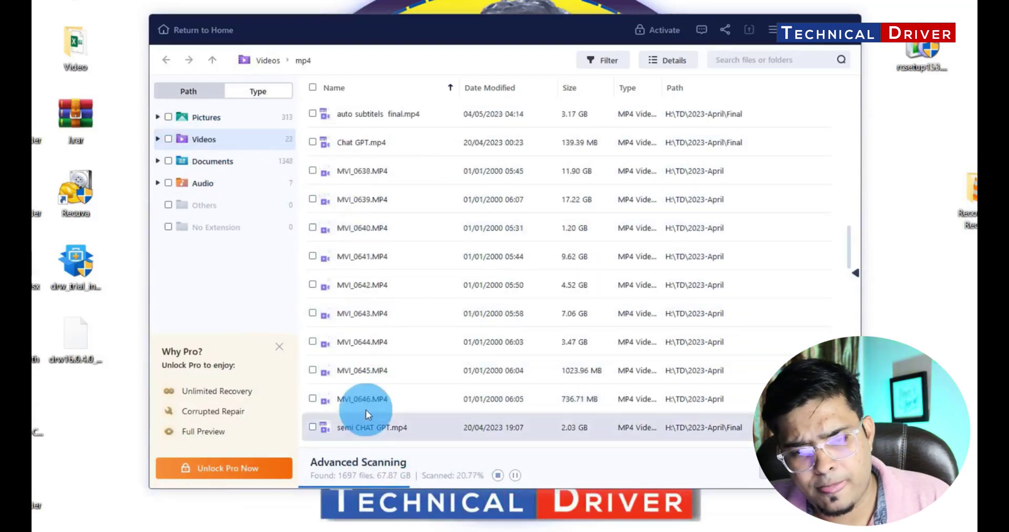
pyautogui.scroll(3, 365, 409)
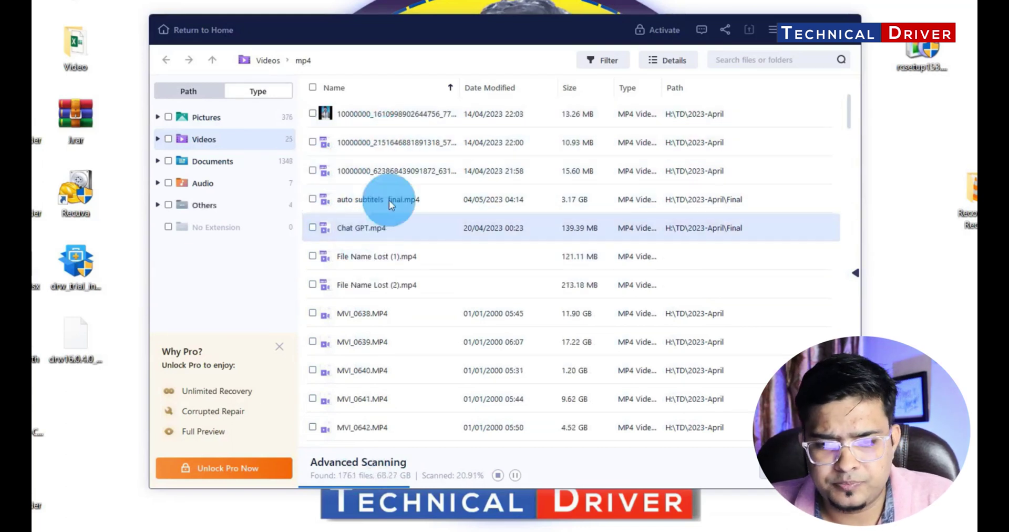
pyautogui.scroll(-4, 402, 310)
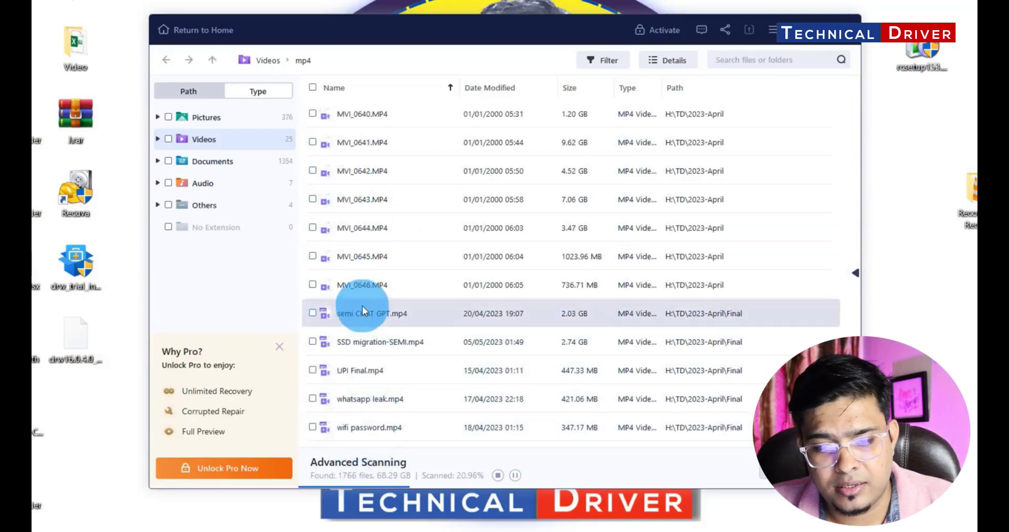
pyautogui.scroll(5, 339, 344)
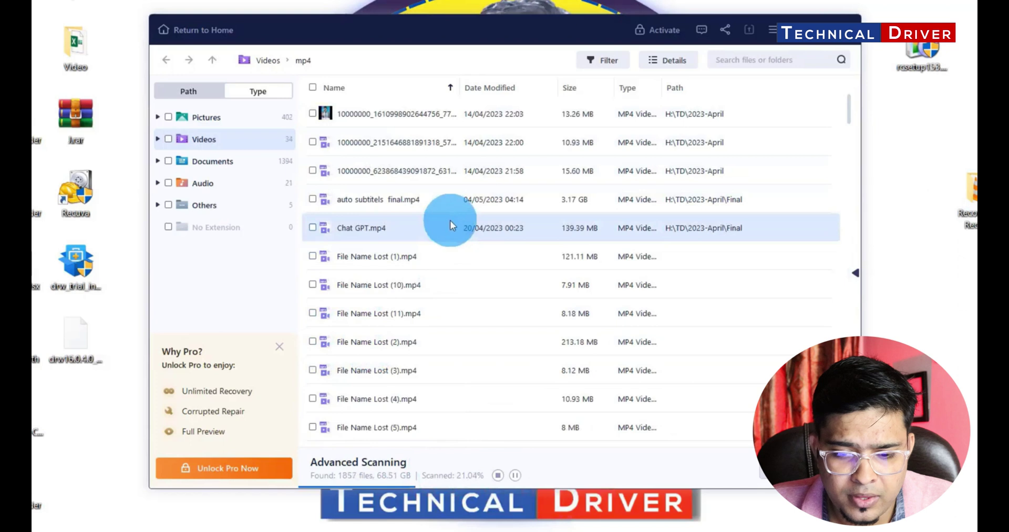
# Step: Preview File Name Lost (1).mp4 and skip ahead in the video
pyautogui.click(499, 228)
pyautogui.click(489, 258)
pyautogui.click(403, 279)
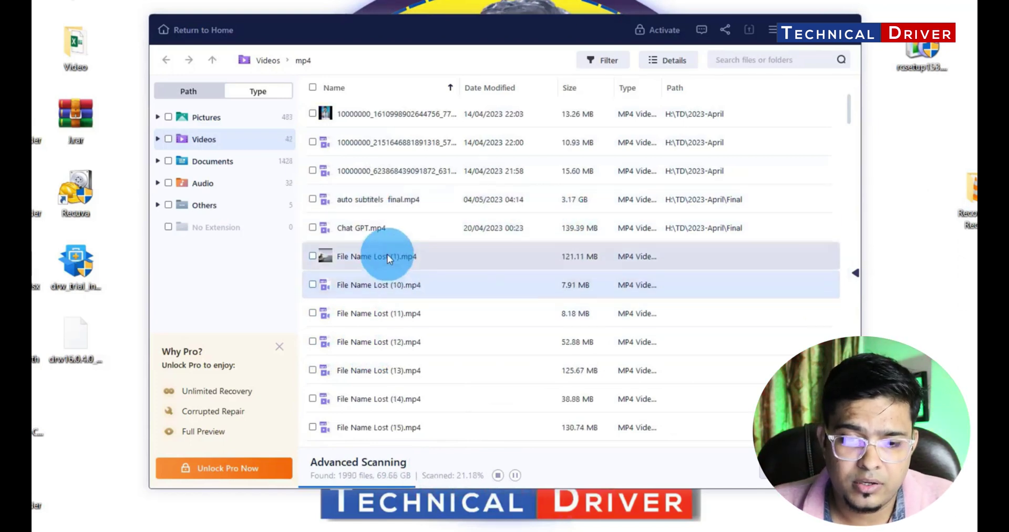
pyautogui.click(391, 260)
pyautogui.doubleClick(393, 262)
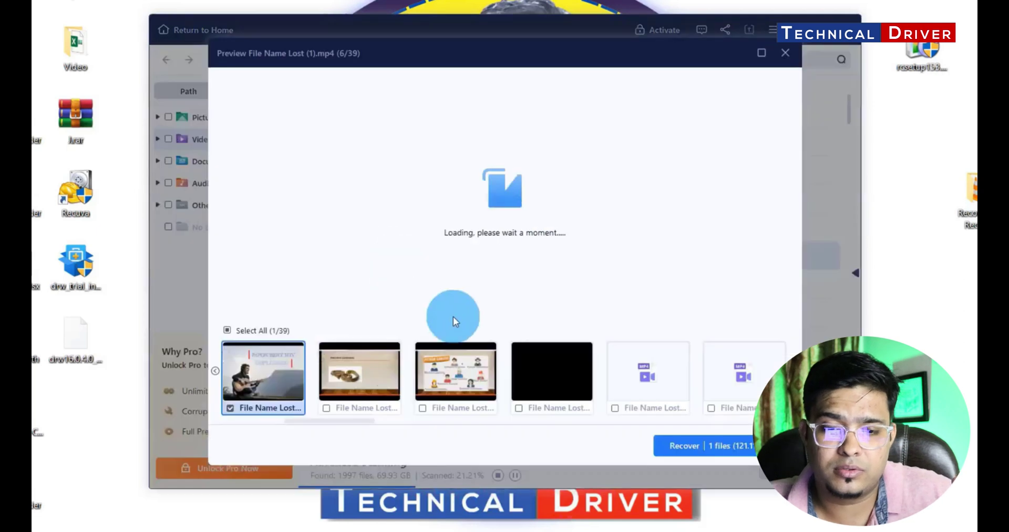
pyautogui.click(379, 295)
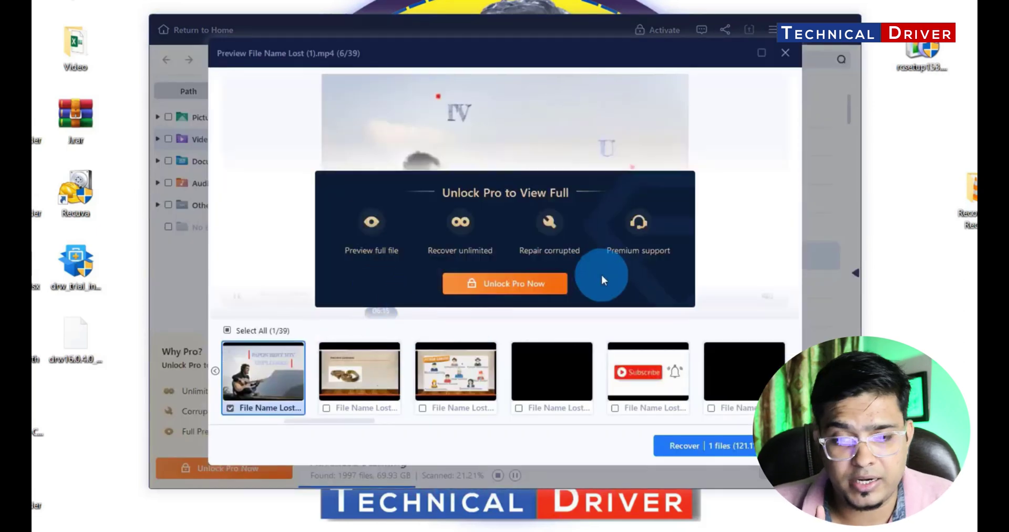
# Step: Preview the lost videos File Name Lost (10), (11), (13) and (14) in turn
pyautogui.click(392, 402)
pyautogui.click(443, 398)
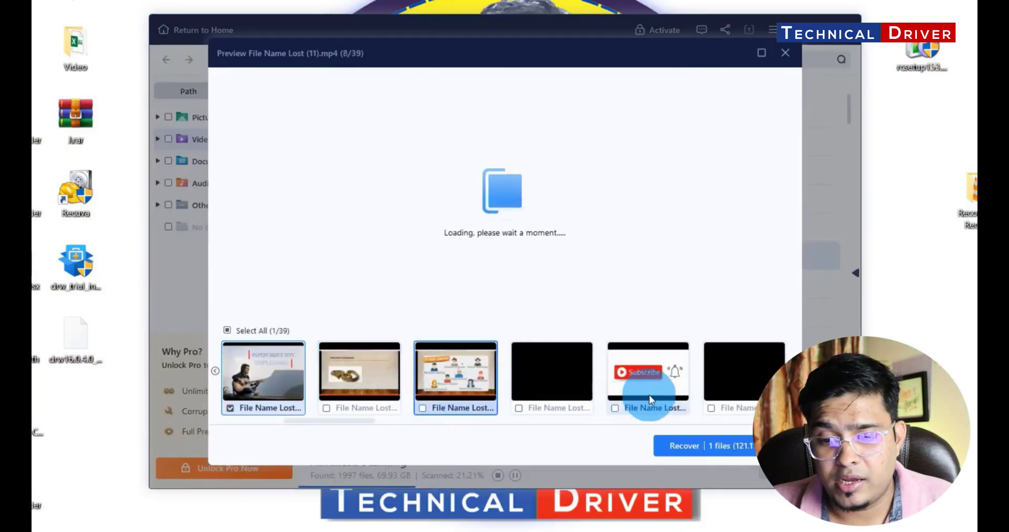
pyautogui.click(649, 395)
pyautogui.click(736, 402)
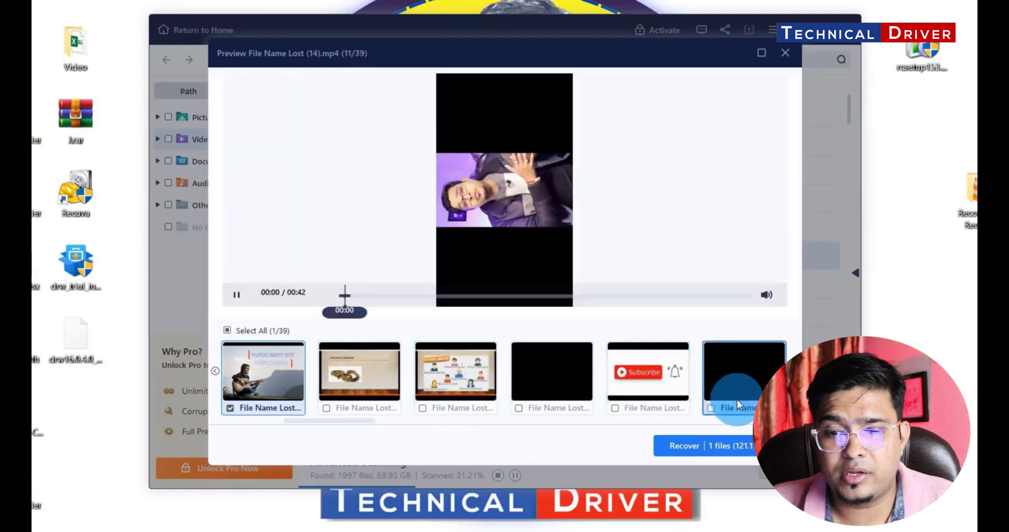
# Step: Preview File Name Lost (10).mp4 and File Name Lost (1).mp4 again, close the preview and review the remaining mp4 files
pyautogui.click(381, 396)
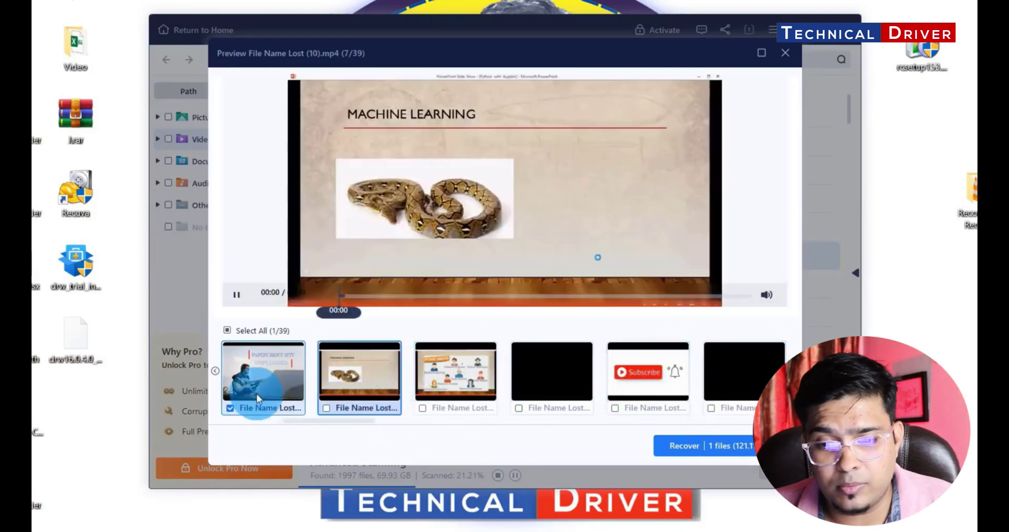
pyautogui.click(257, 398)
pyautogui.click(786, 55)
pyautogui.scroll(-6, 415, 307)
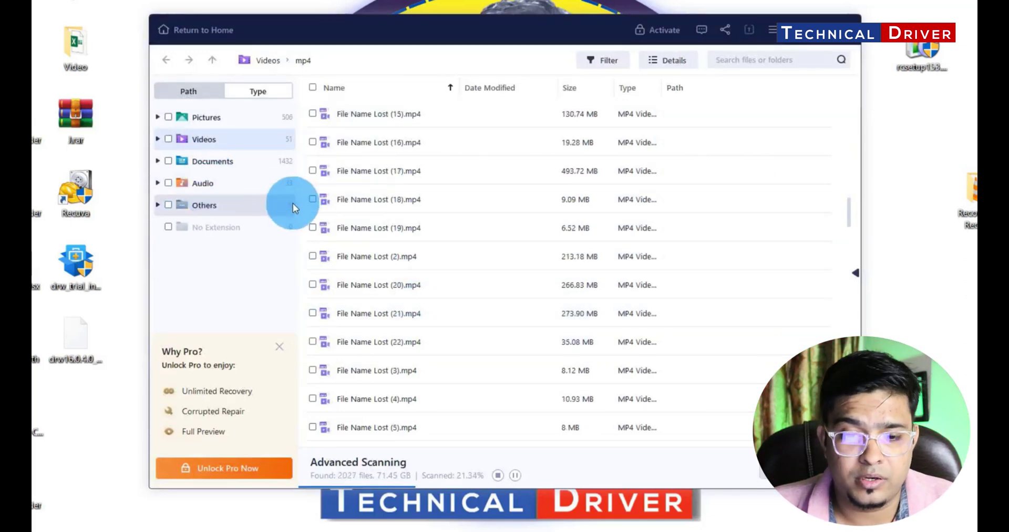
pyautogui.scroll(-4, 410, 217)
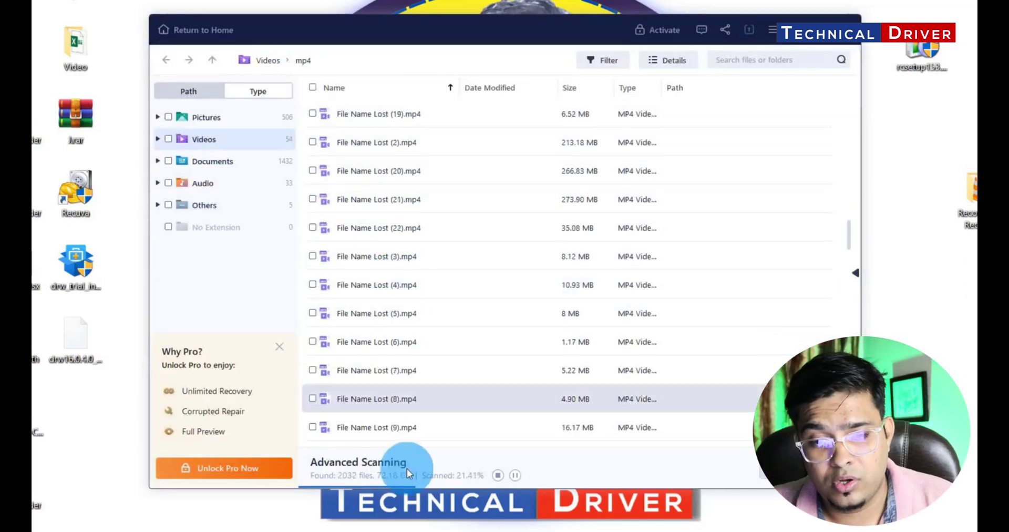
# Step: Review the lost audio files in the mp3 folder under Audio and list the file type folders under Pictures
pyautogui.click(203, 184)
pyautogui.doubleClick(345, 113)
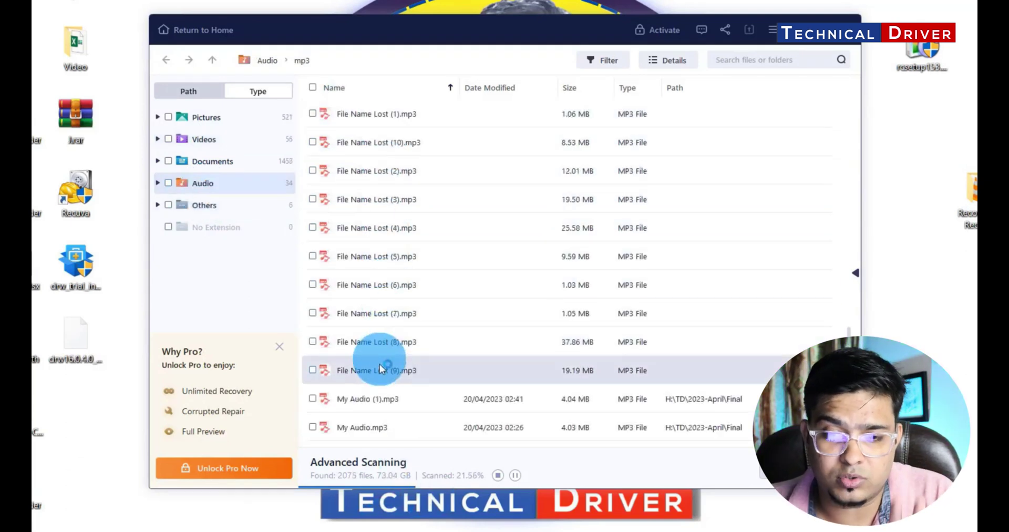
pyautogui.click(204, 118)
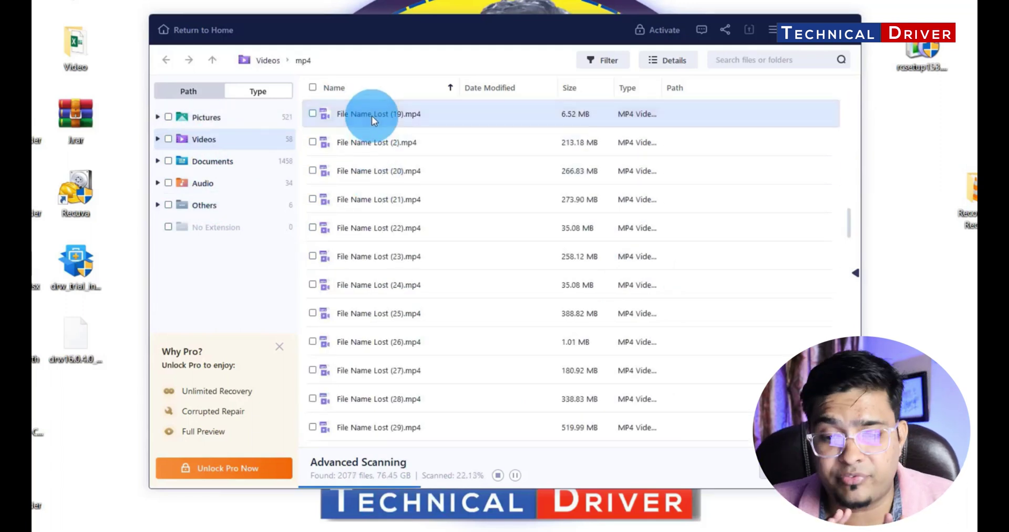
# Step: Preview the lost videos File Name Lost (19), (2), (20), (21), (22) and (23) in turn and close the preview
pyautogui.doubleClick(371, 115)
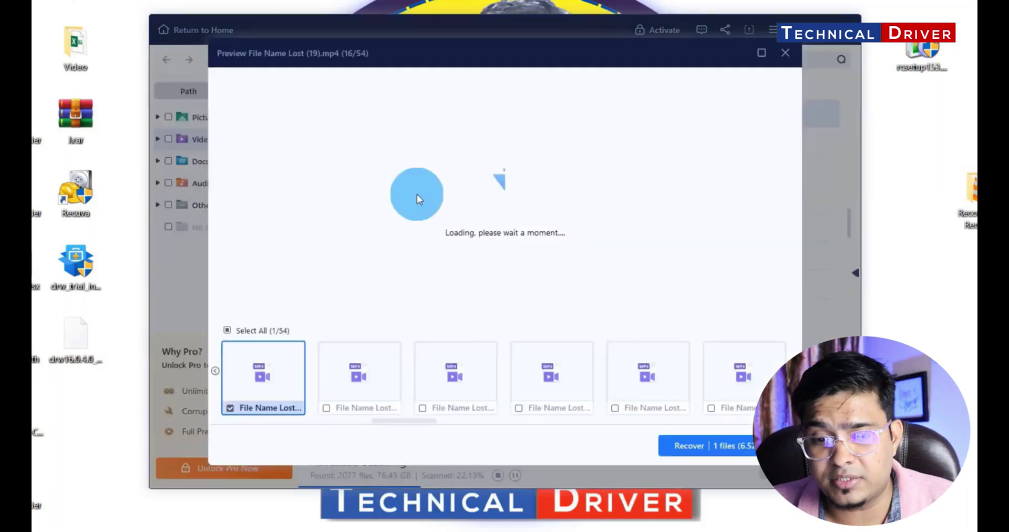
pyautogui.click(380, 385)
pyautogui.click(371, 379)
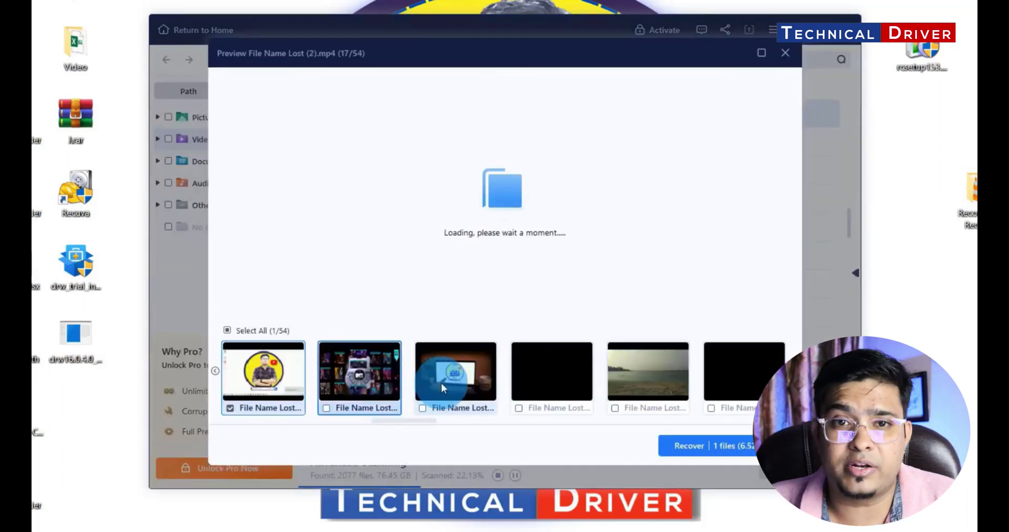
pyautogui.click(440, 386)
pyautogui.click(535, 394)
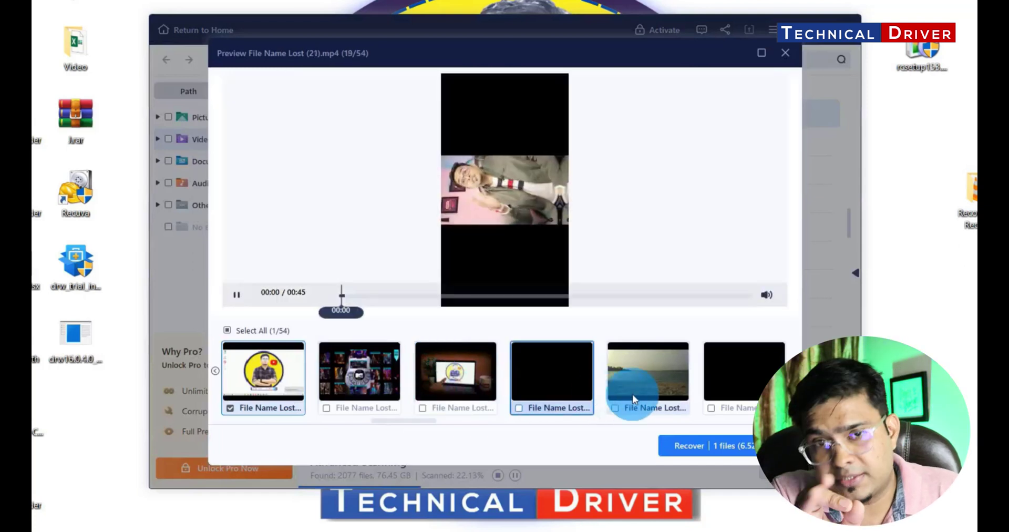
pyautogui.click(637, 397)
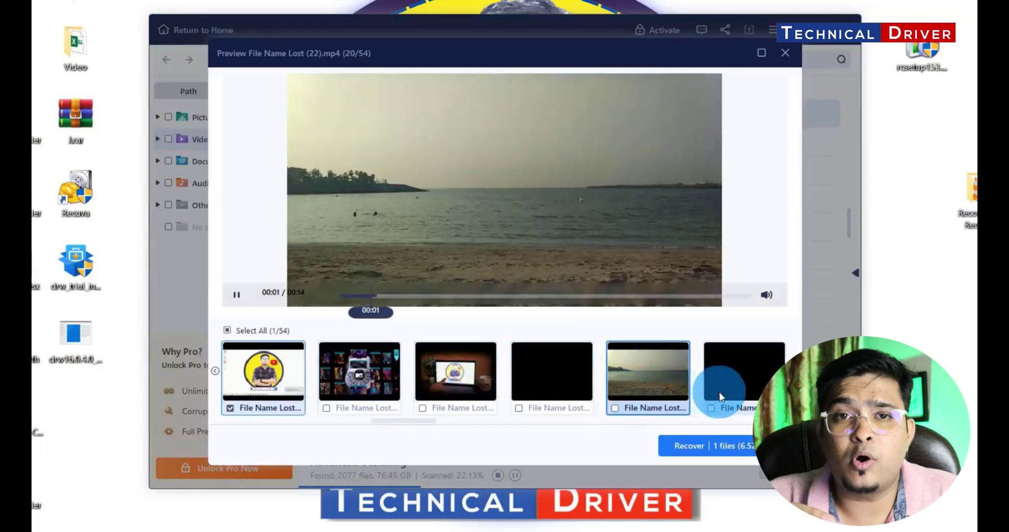
pyautogui.click(724, 398)
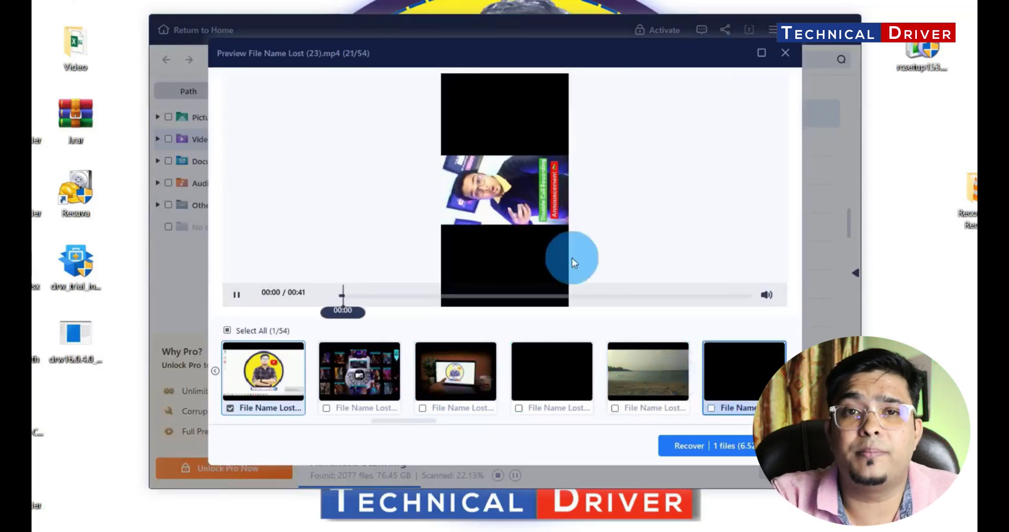
pyautogui.click(783, 55)
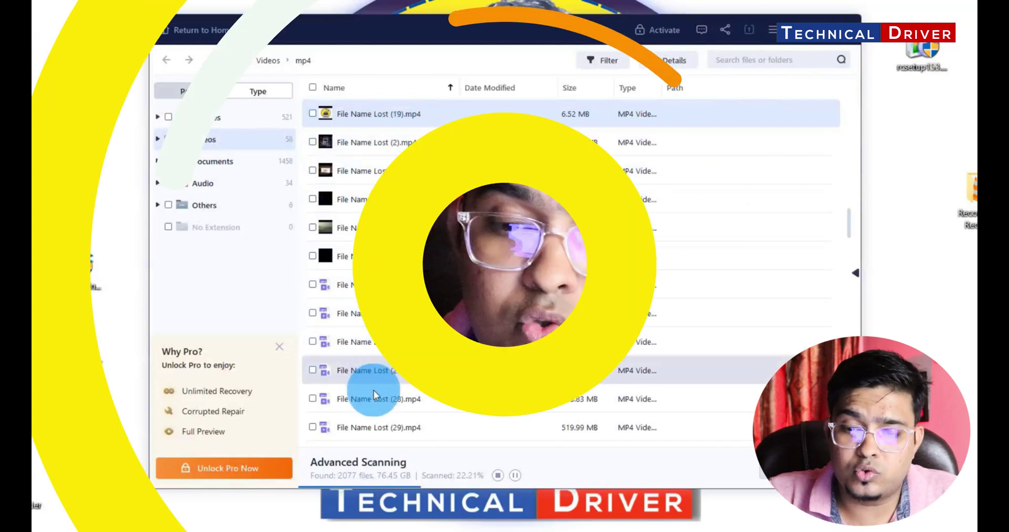